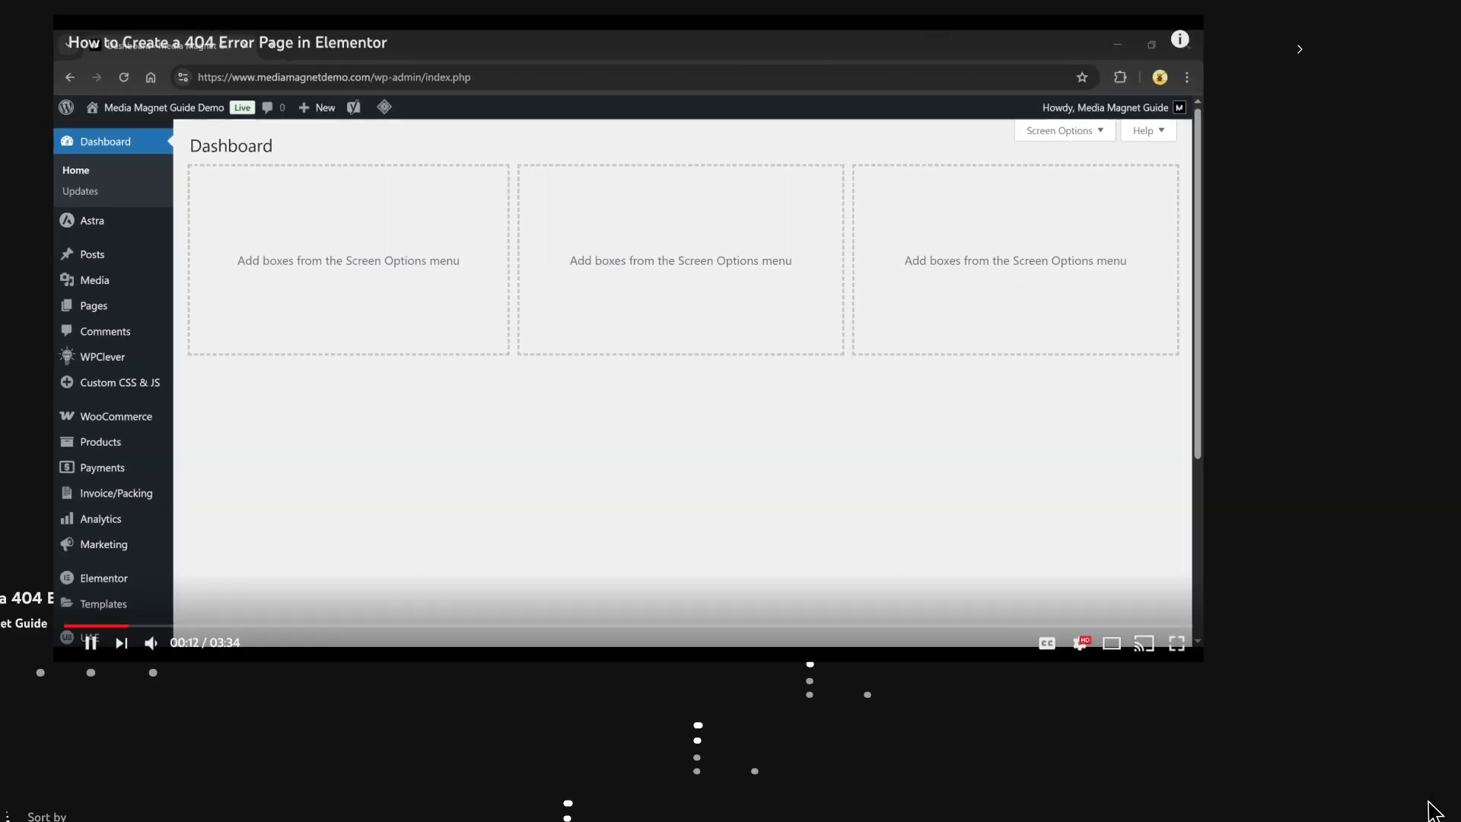
left_click(727, 631)
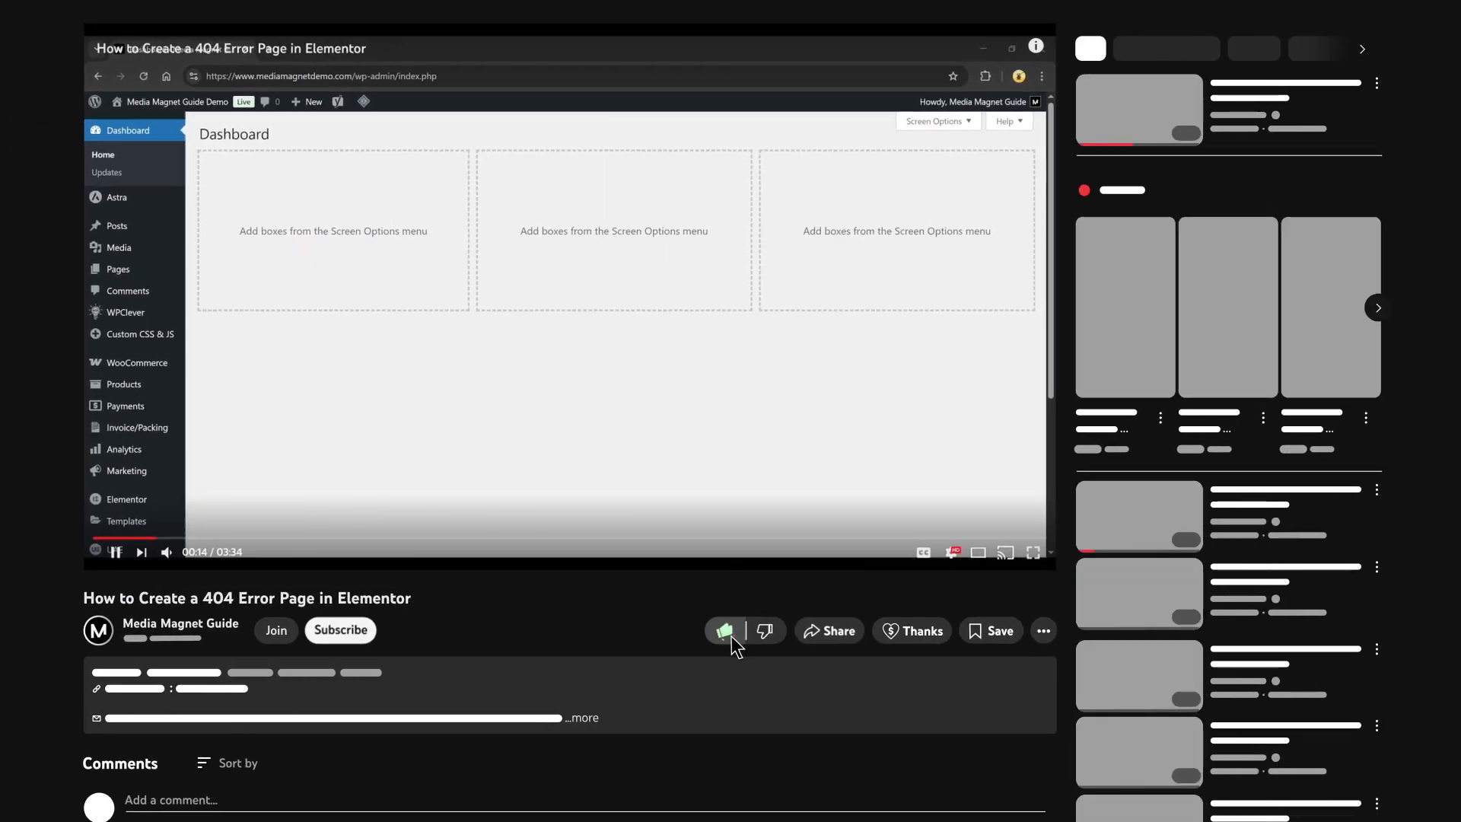
left_click(356, 631)
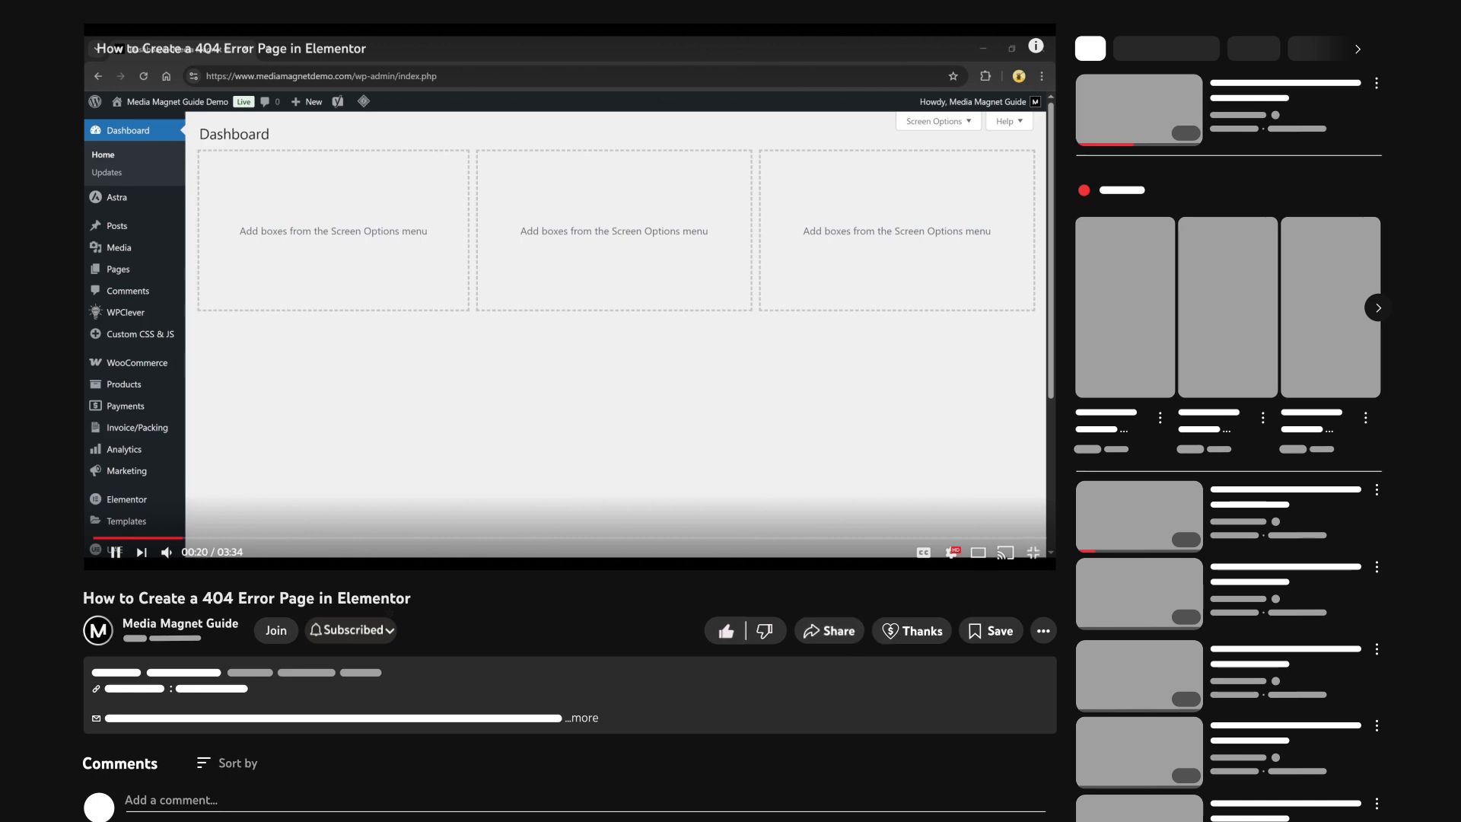
left_click(1033, 552)
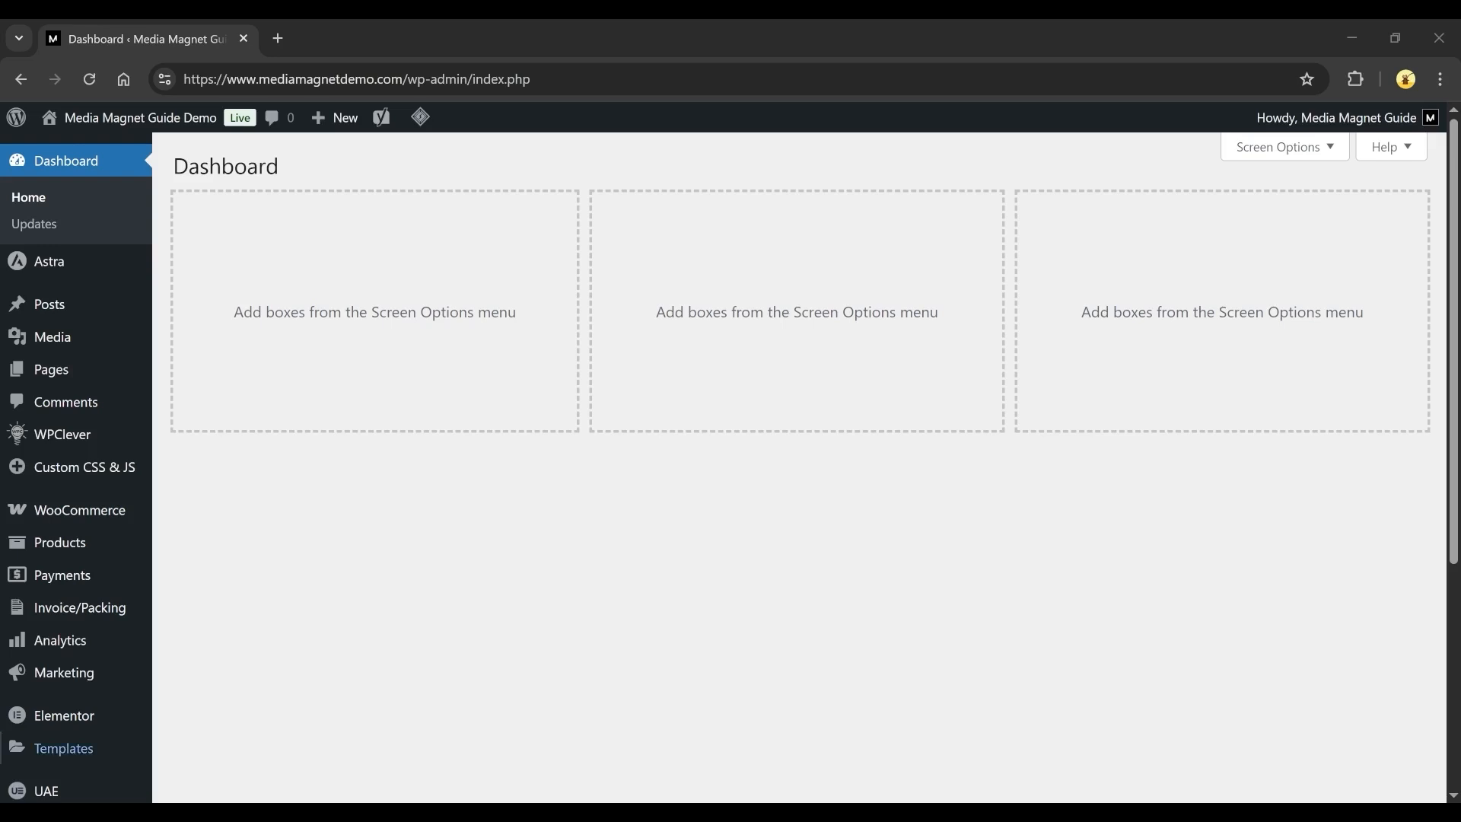
- From the saved Elementor templates, create a new template of type Error 404 named "Error 404"
mouse_move(64, 748)
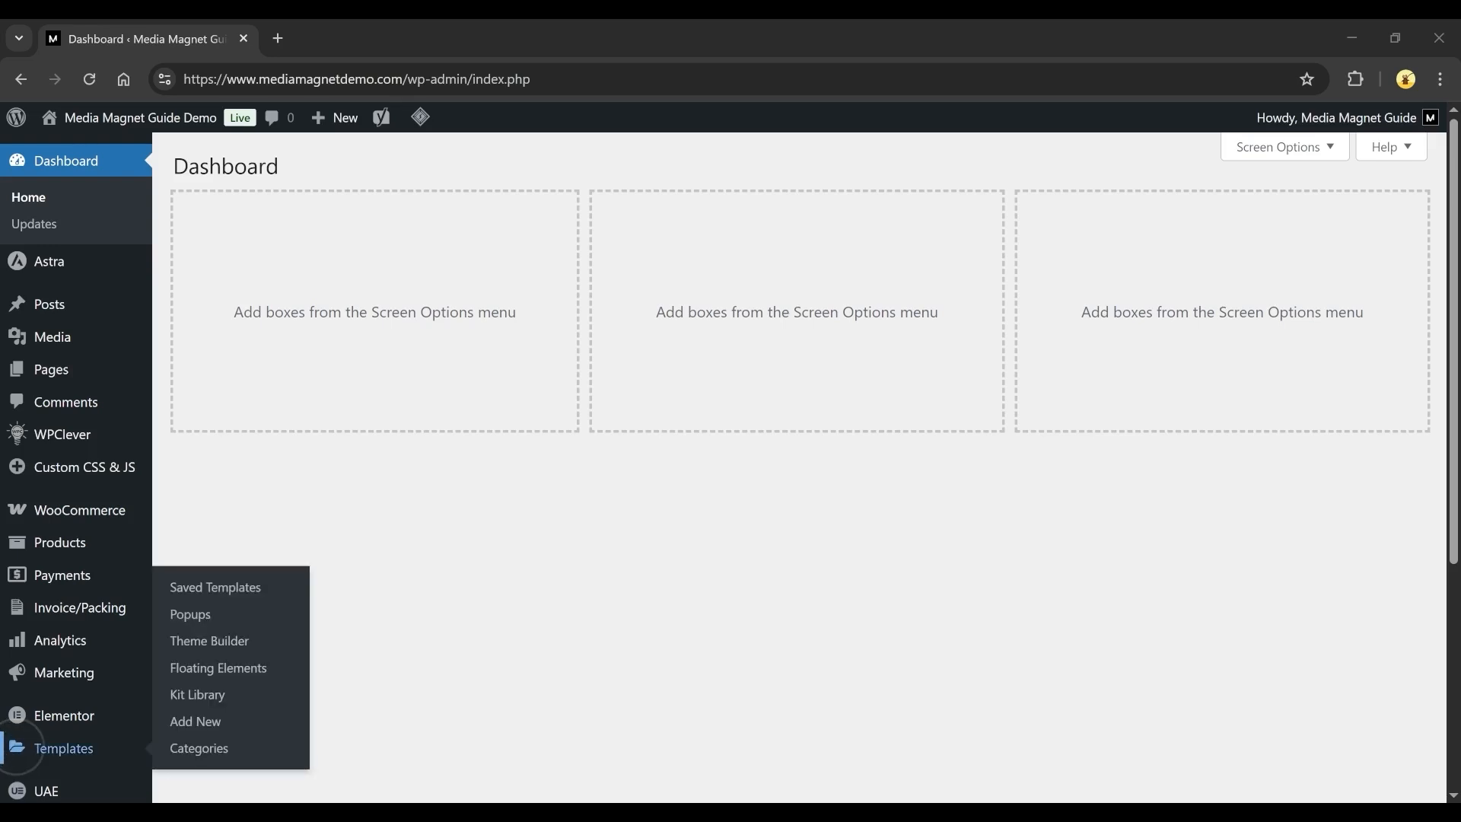
left_click(218, 588)
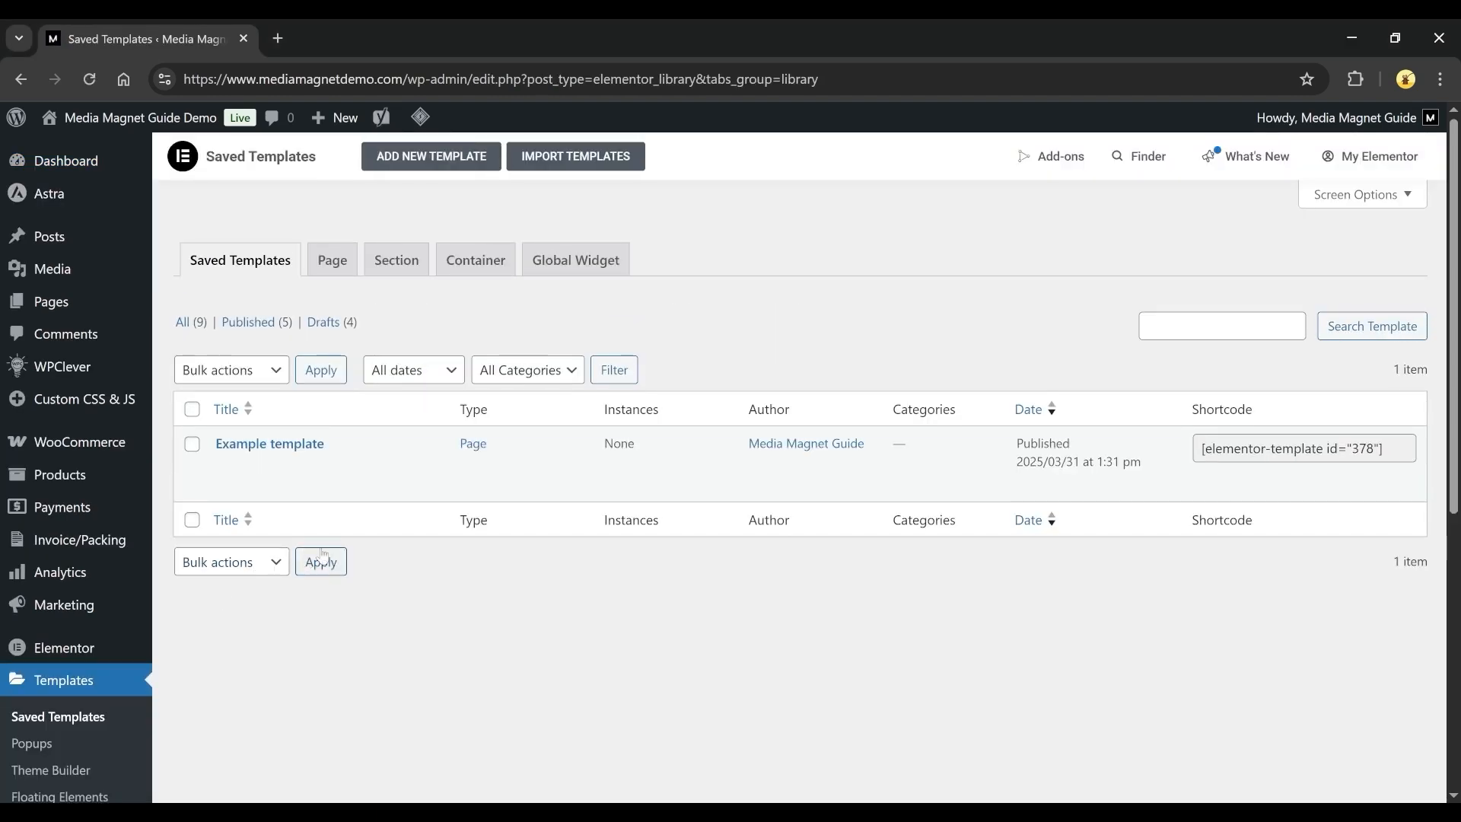
left_click(442, 165)
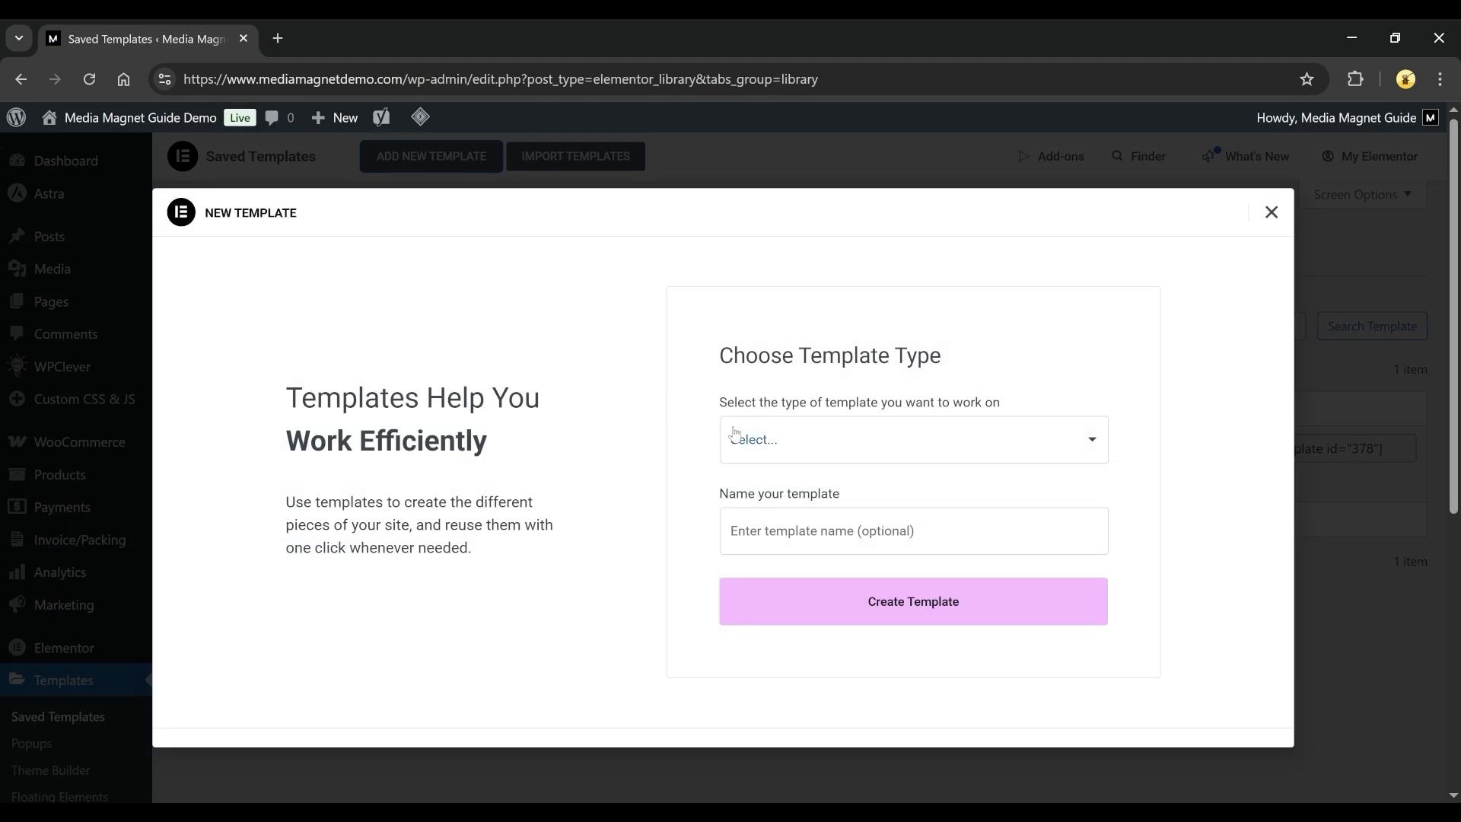
left_click(782, 444)
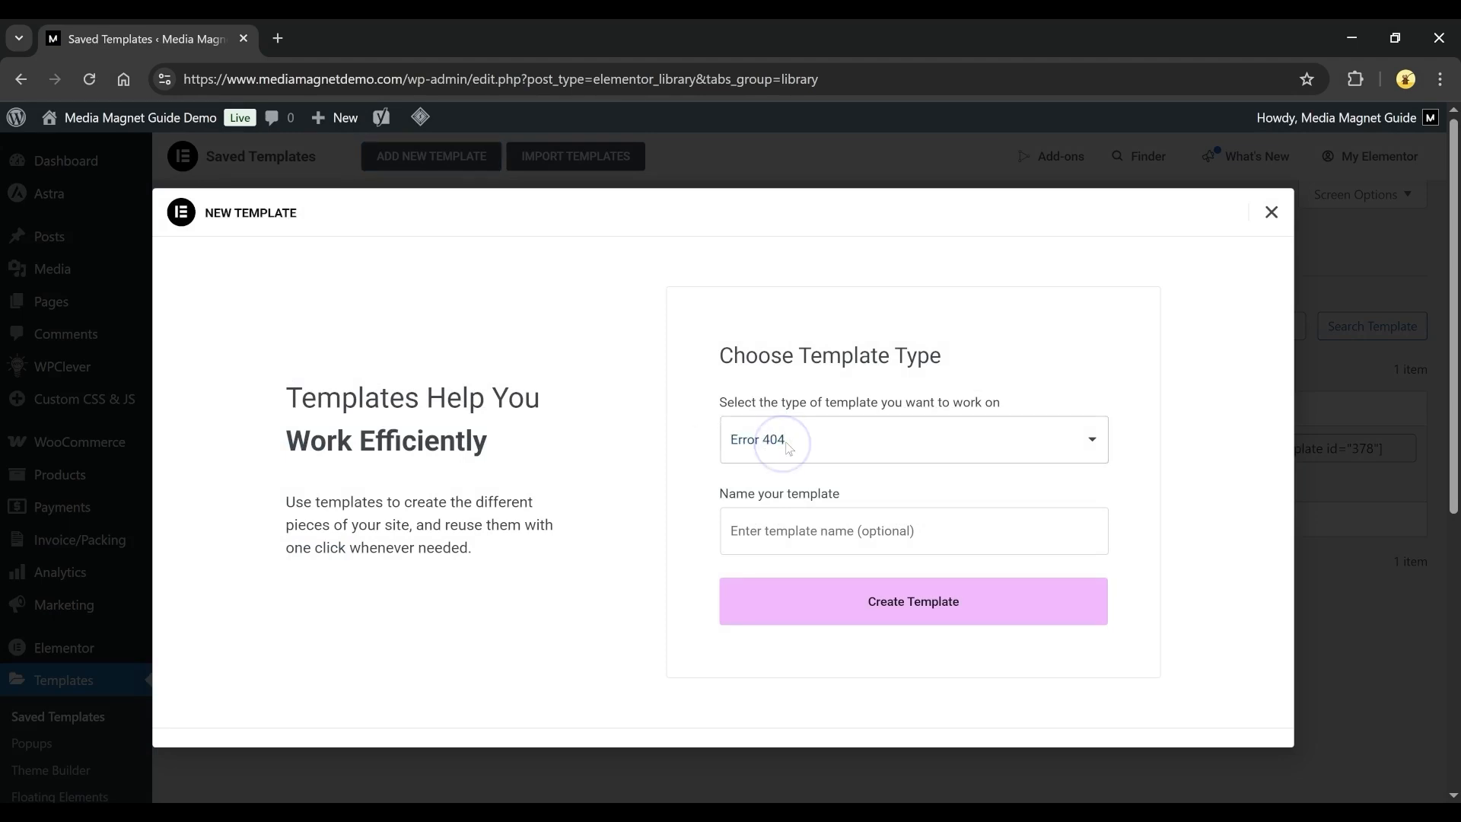
left_click(779, 540)
type("Err")
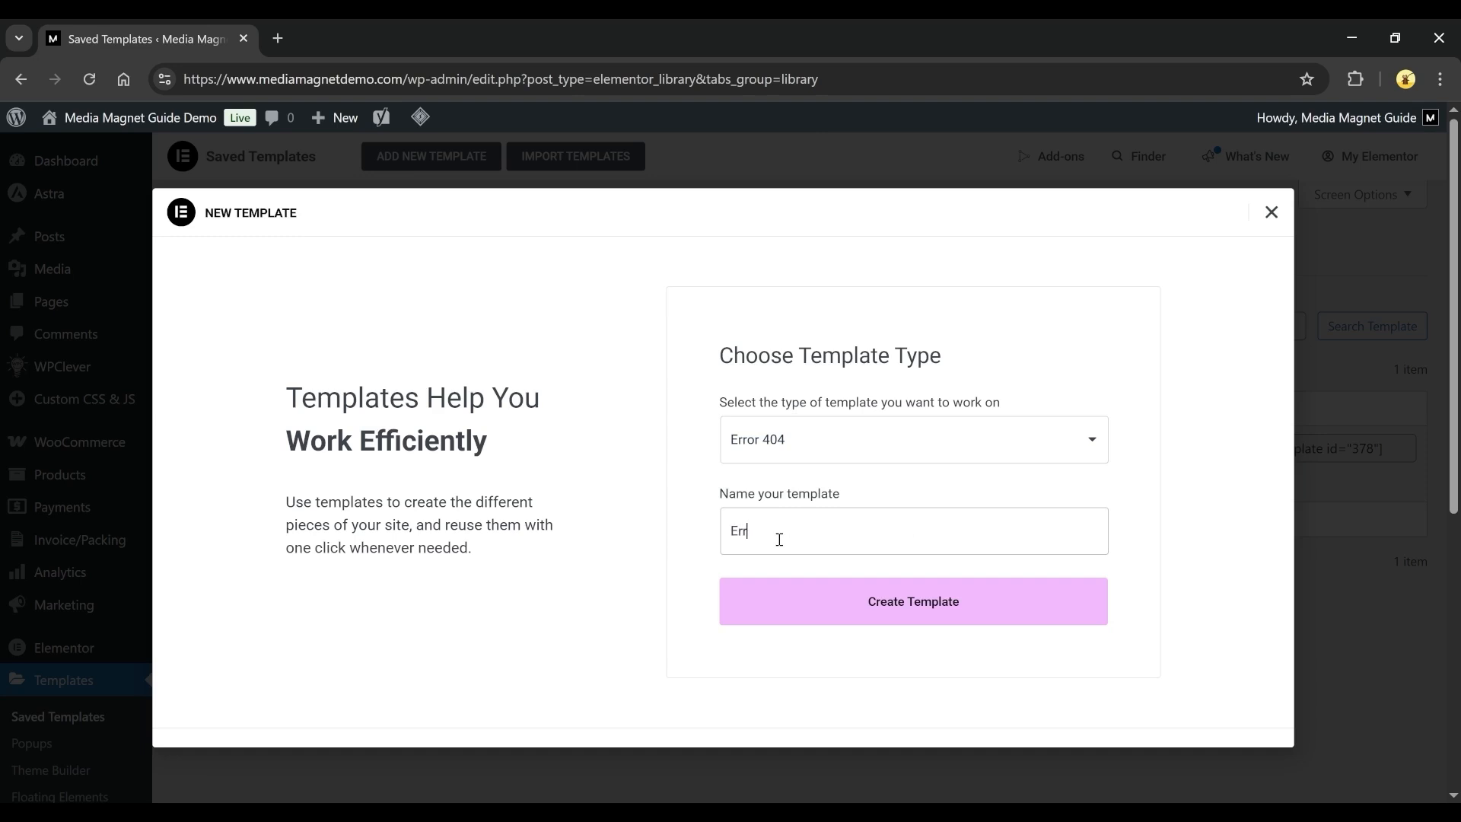
type("or 404")
left_click(912, 605)
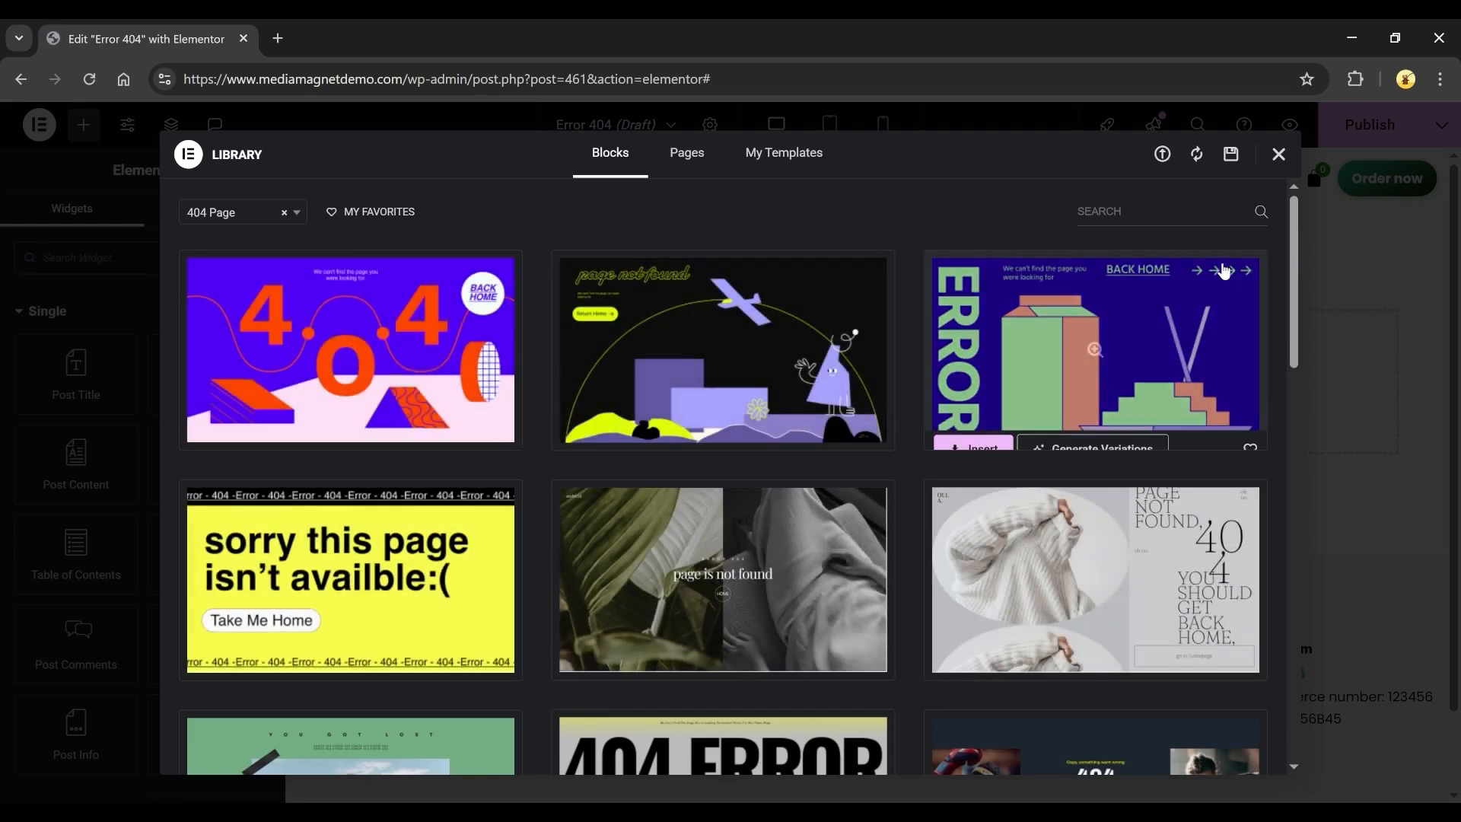
- Dismiss the block library and add a single-column Flexbox container with downward direction to the empty template
left_click(1278, 153)
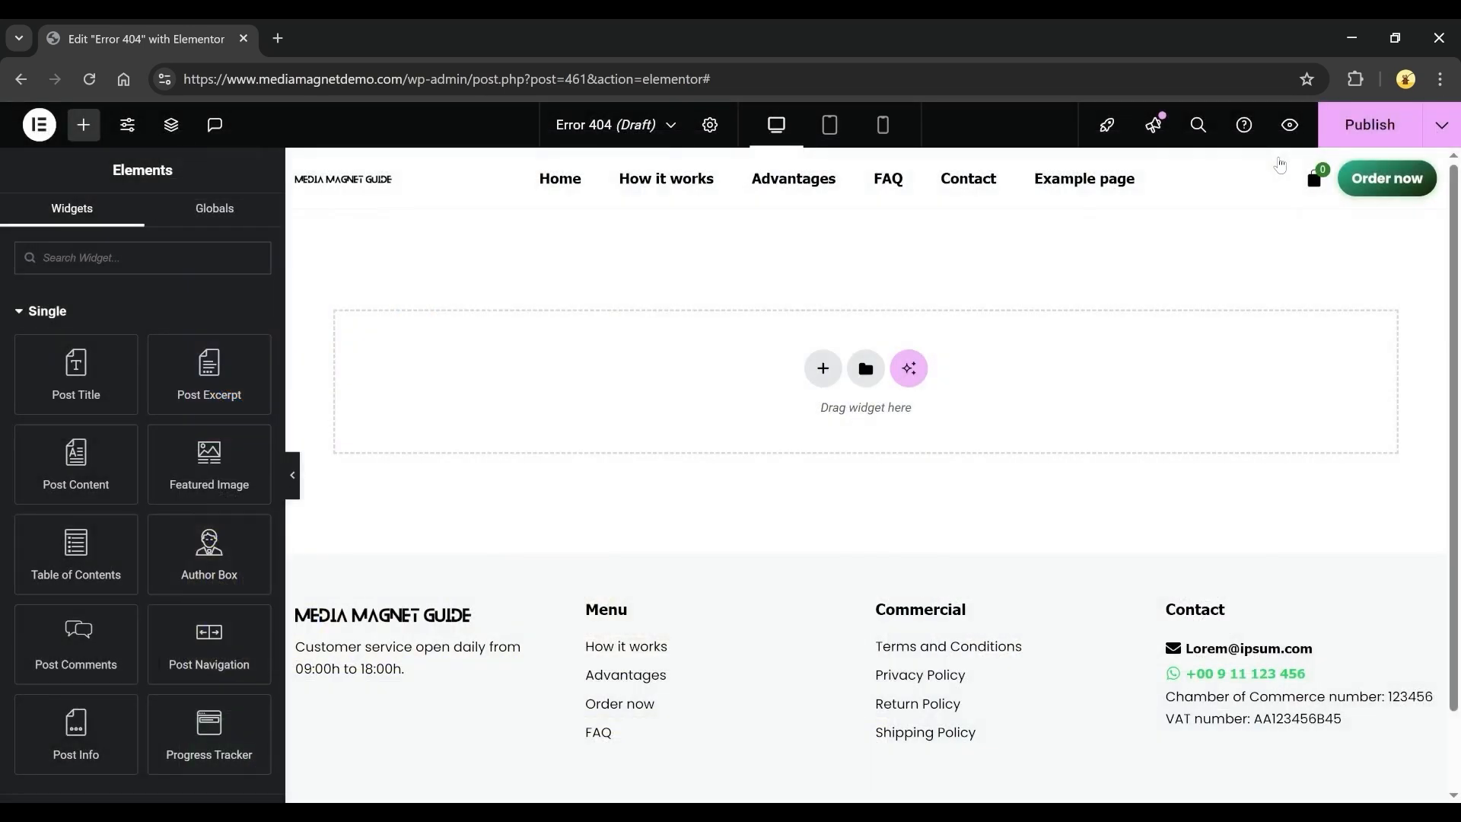
left_click(824, 371)
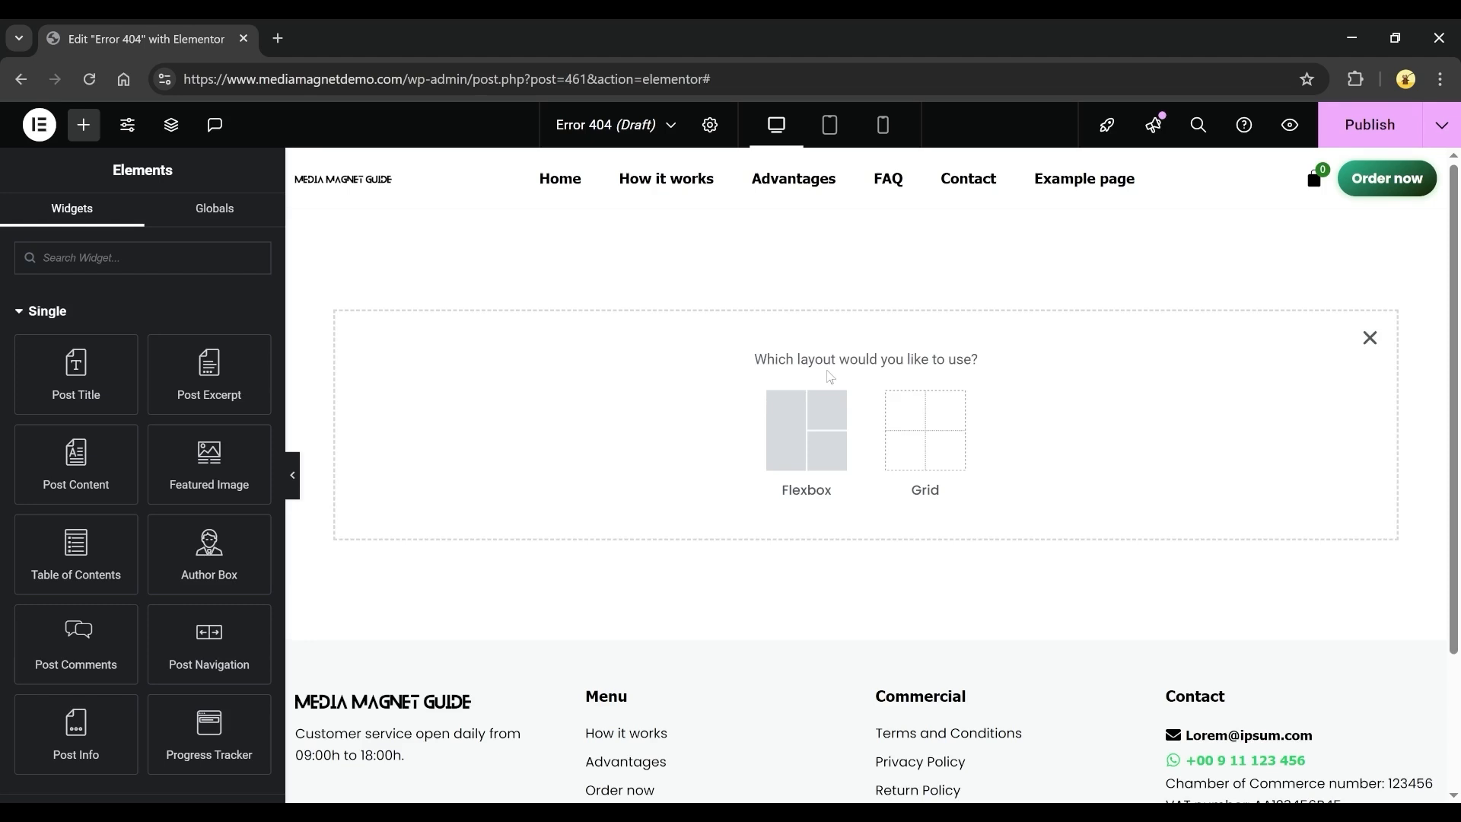
left_click(801, 426)
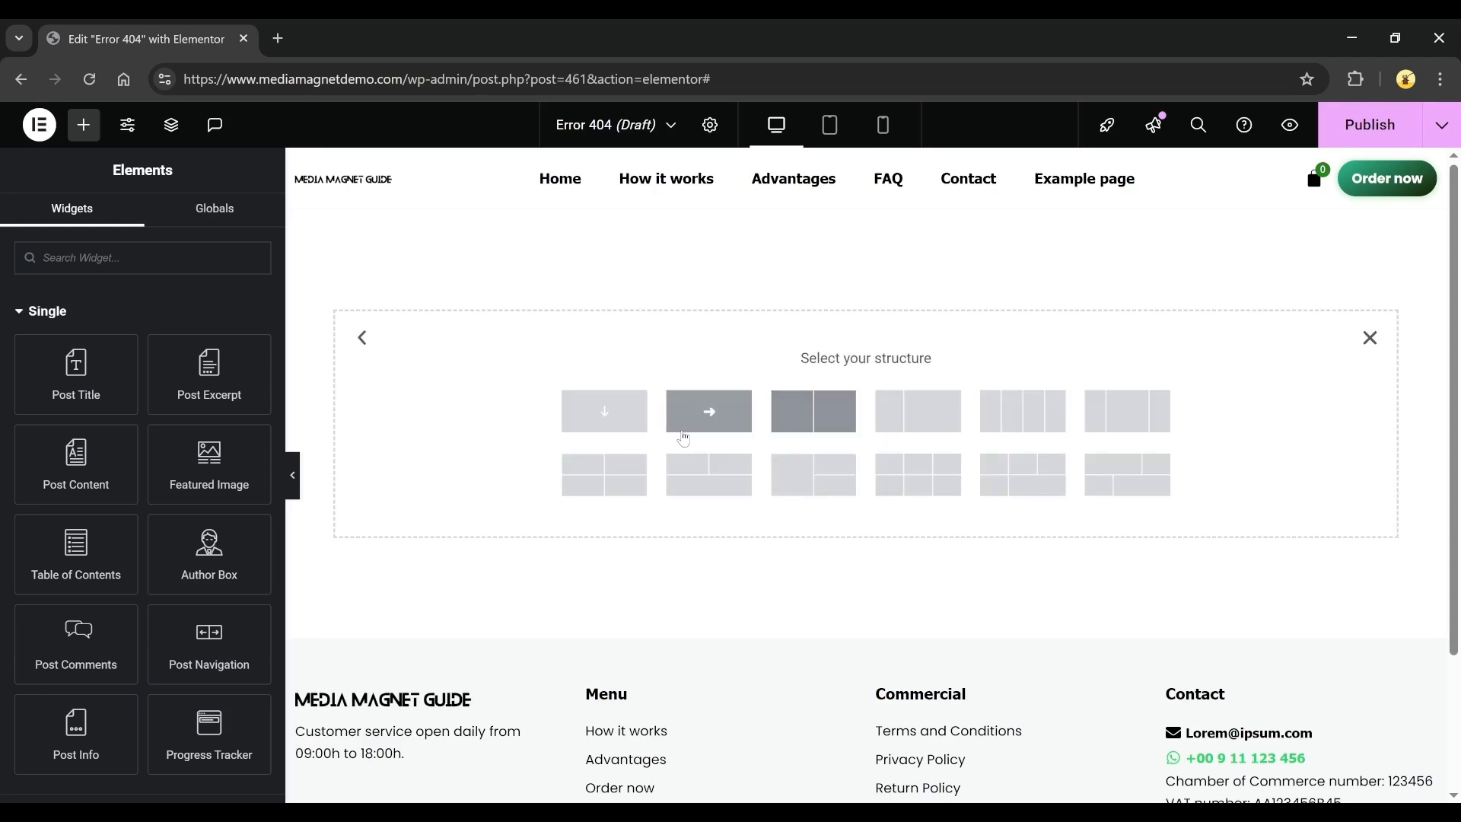
left_click(597, 424)
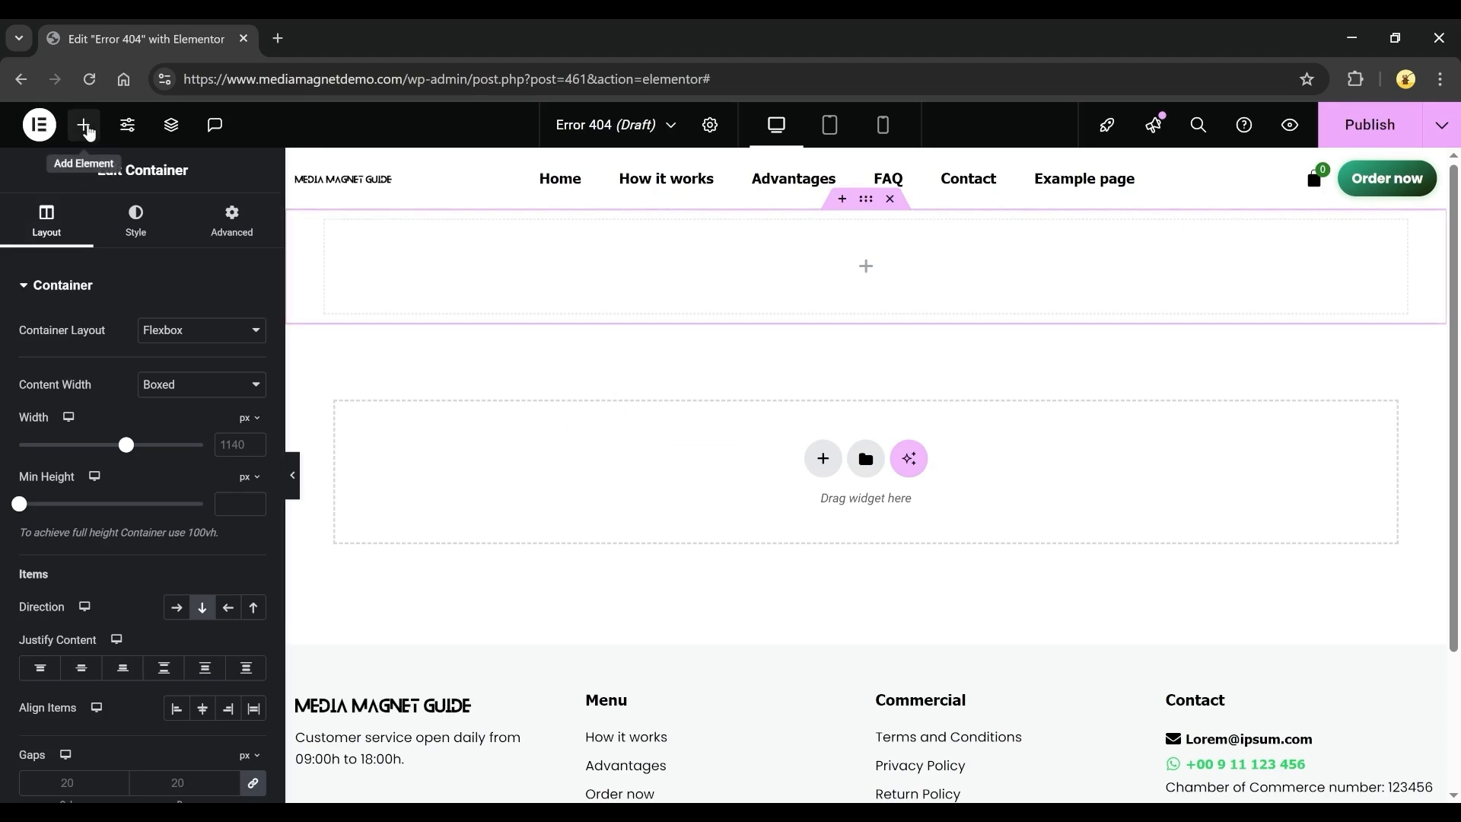
- Add a Heading widget to the container and set its title to "404-error"
left_click(84, 126)
scroll(124, 509, "down", 4)
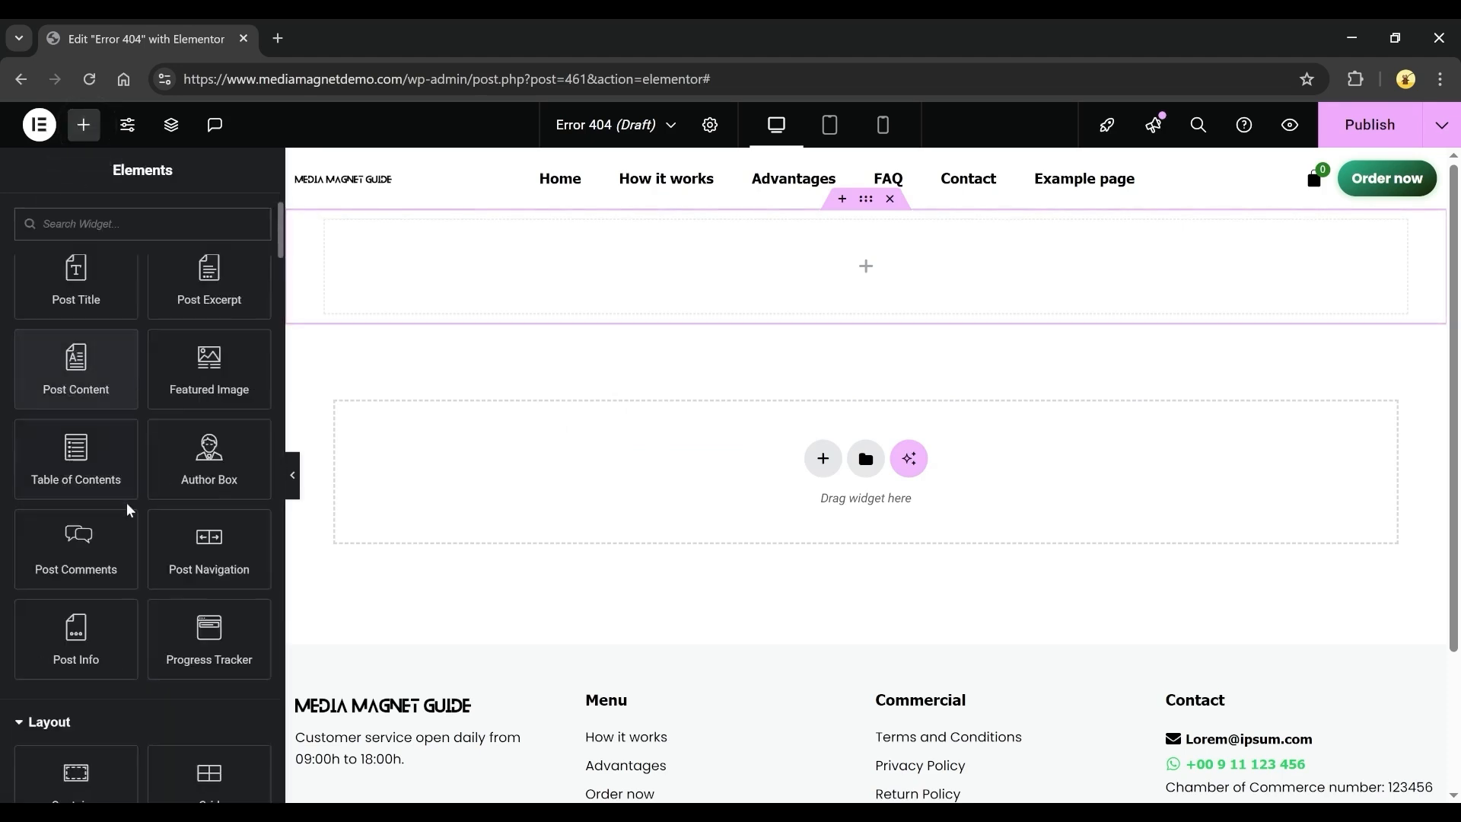
left_click_drag(81, 731, 849, 270)
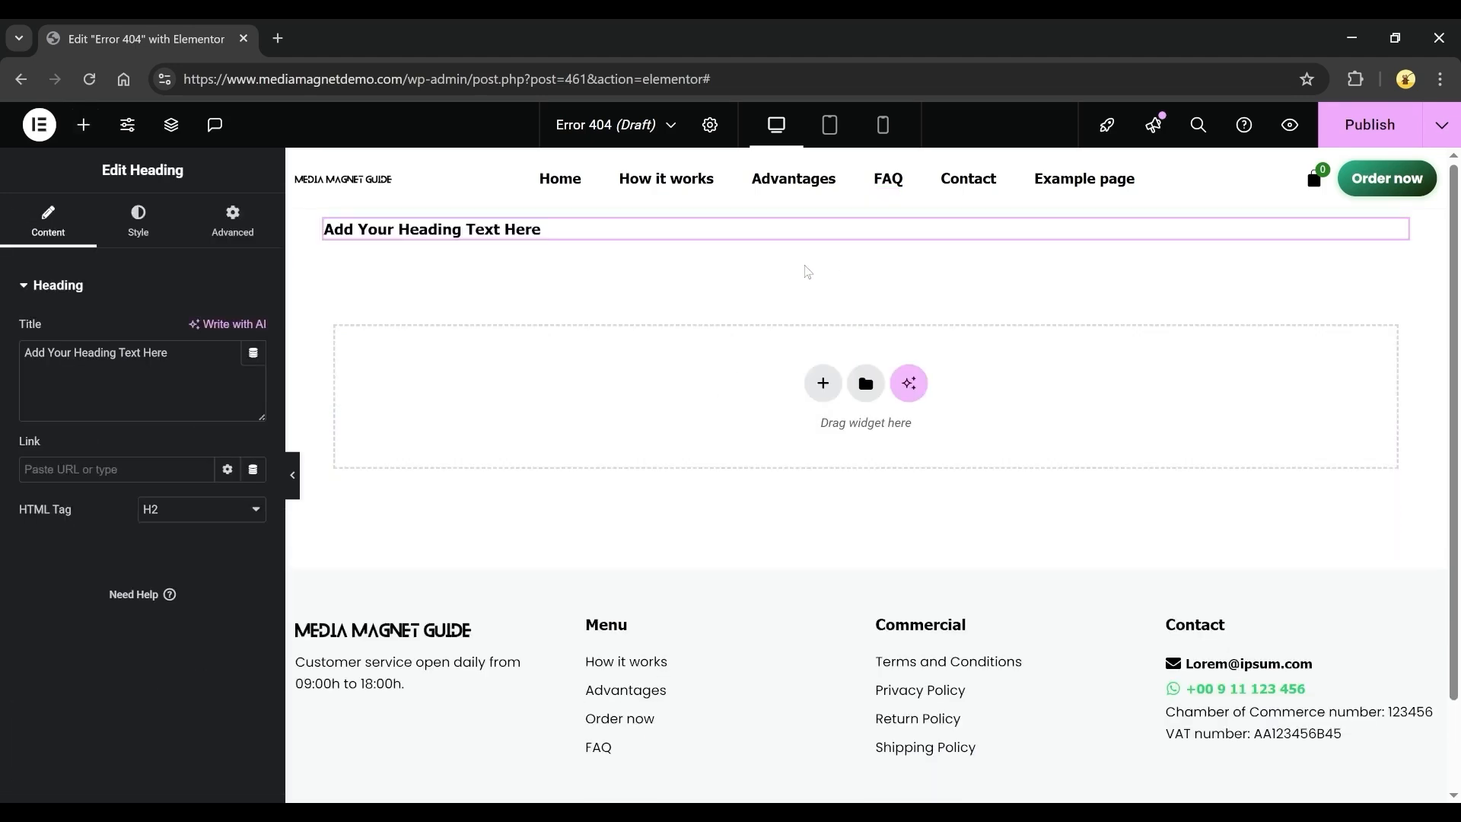
left_click_drag(169, 356, 22, 364)
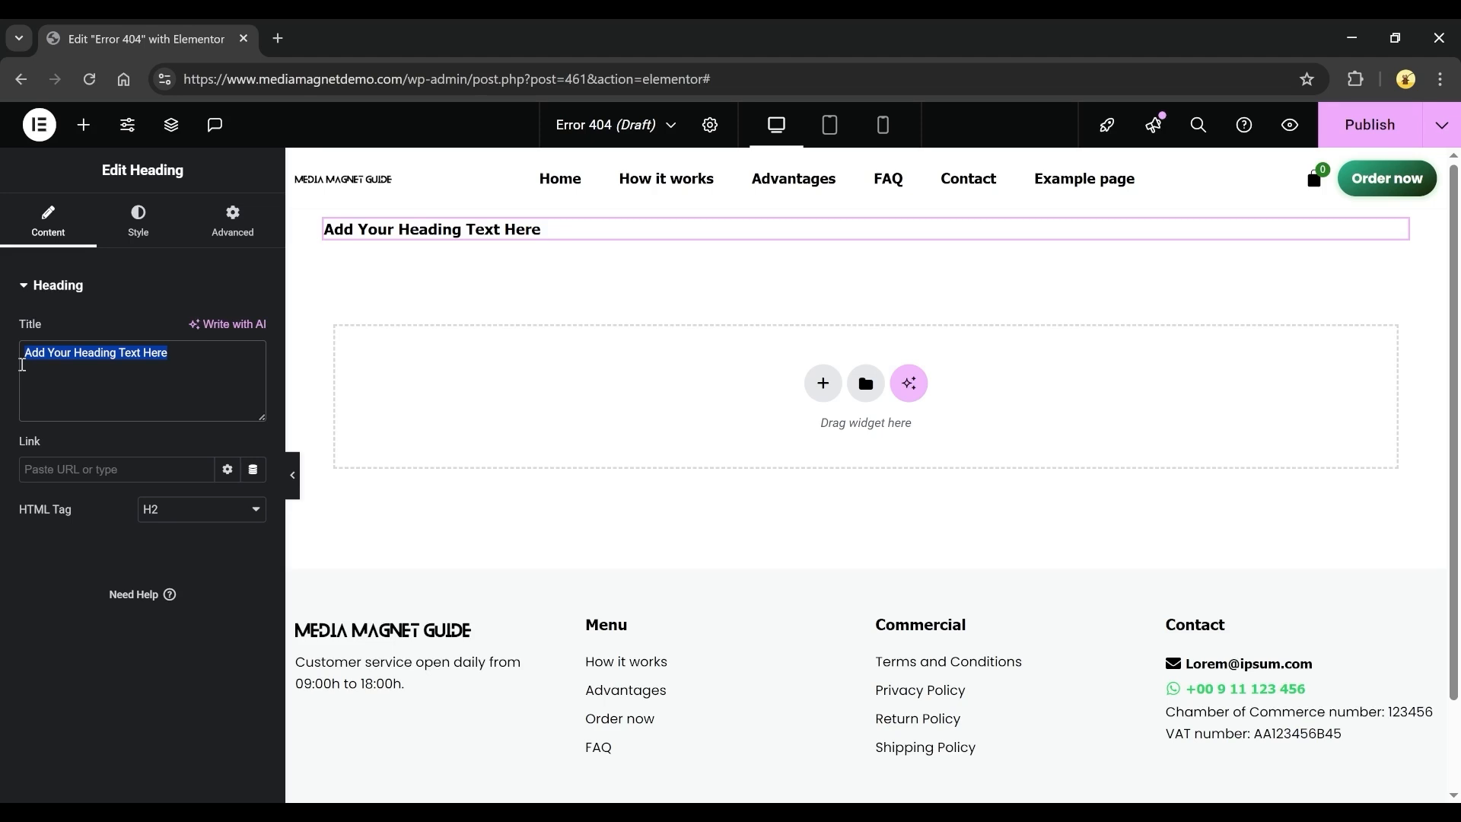
type("404")
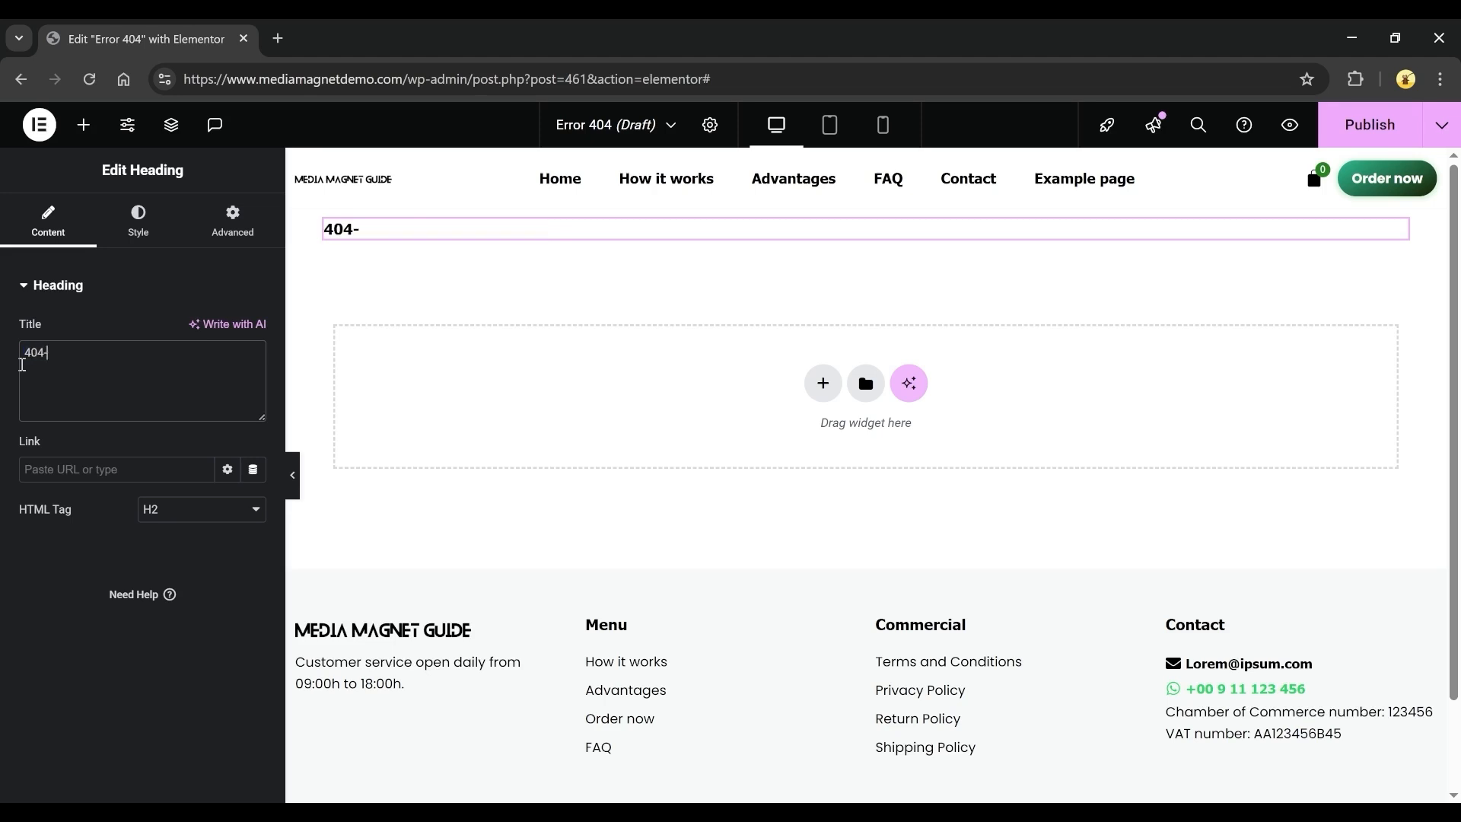
type("-error")
- Center the heading and set its font size to 45 px
left_click(138, 220)
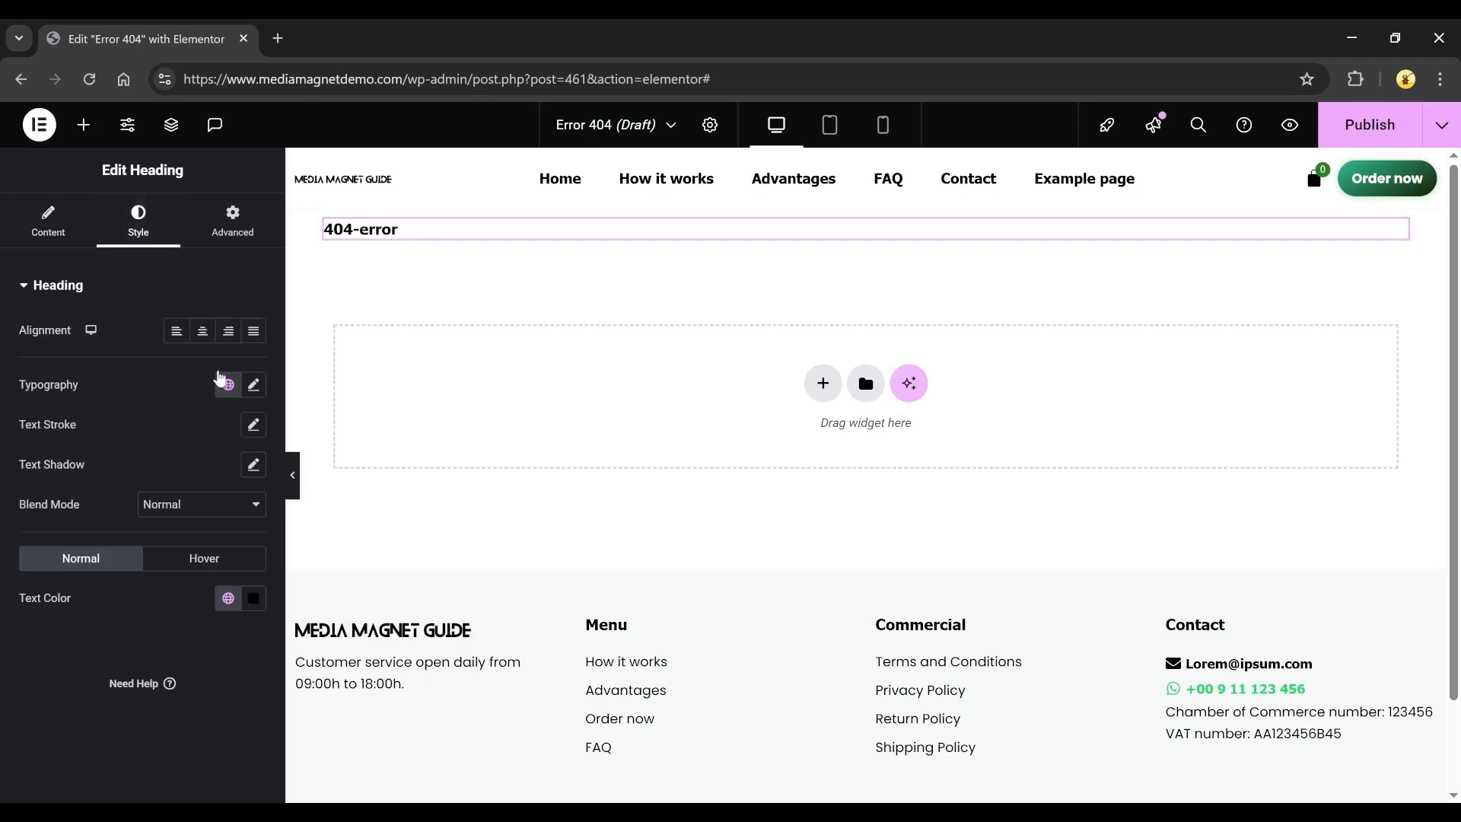
left_click(202, 330)
left_click(255, 385)
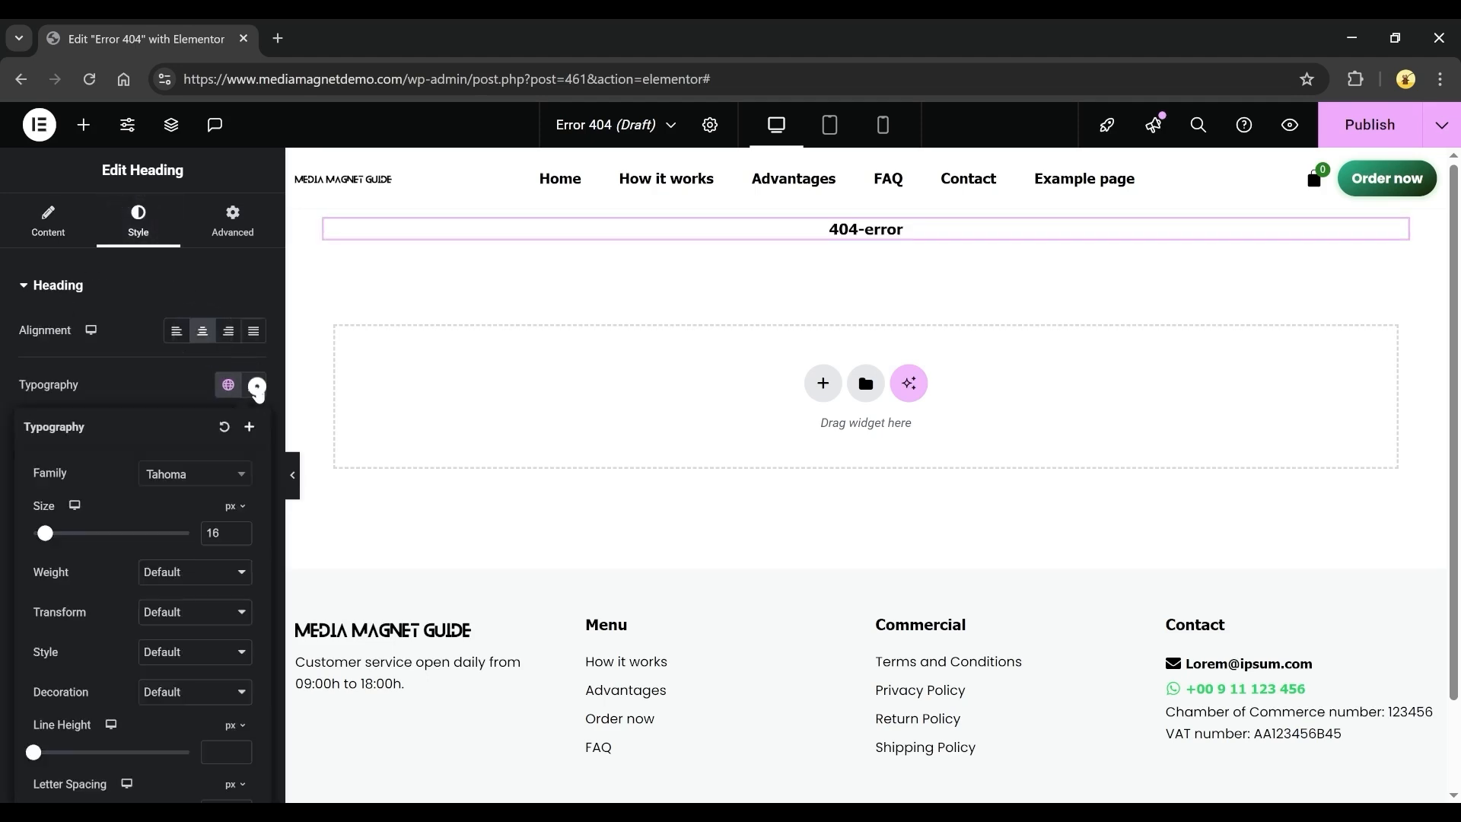
double_click(211, 532)
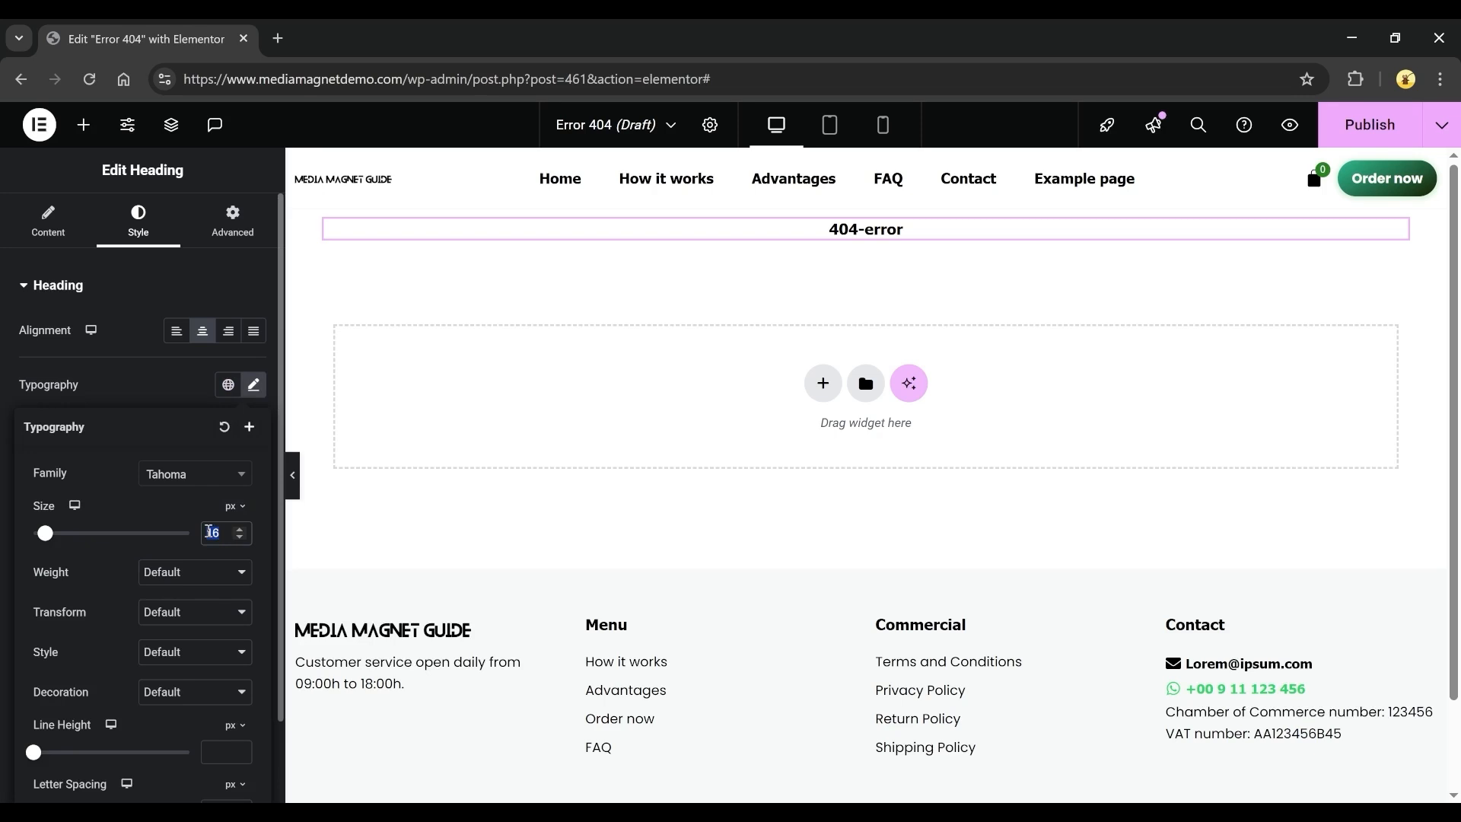
type("45")
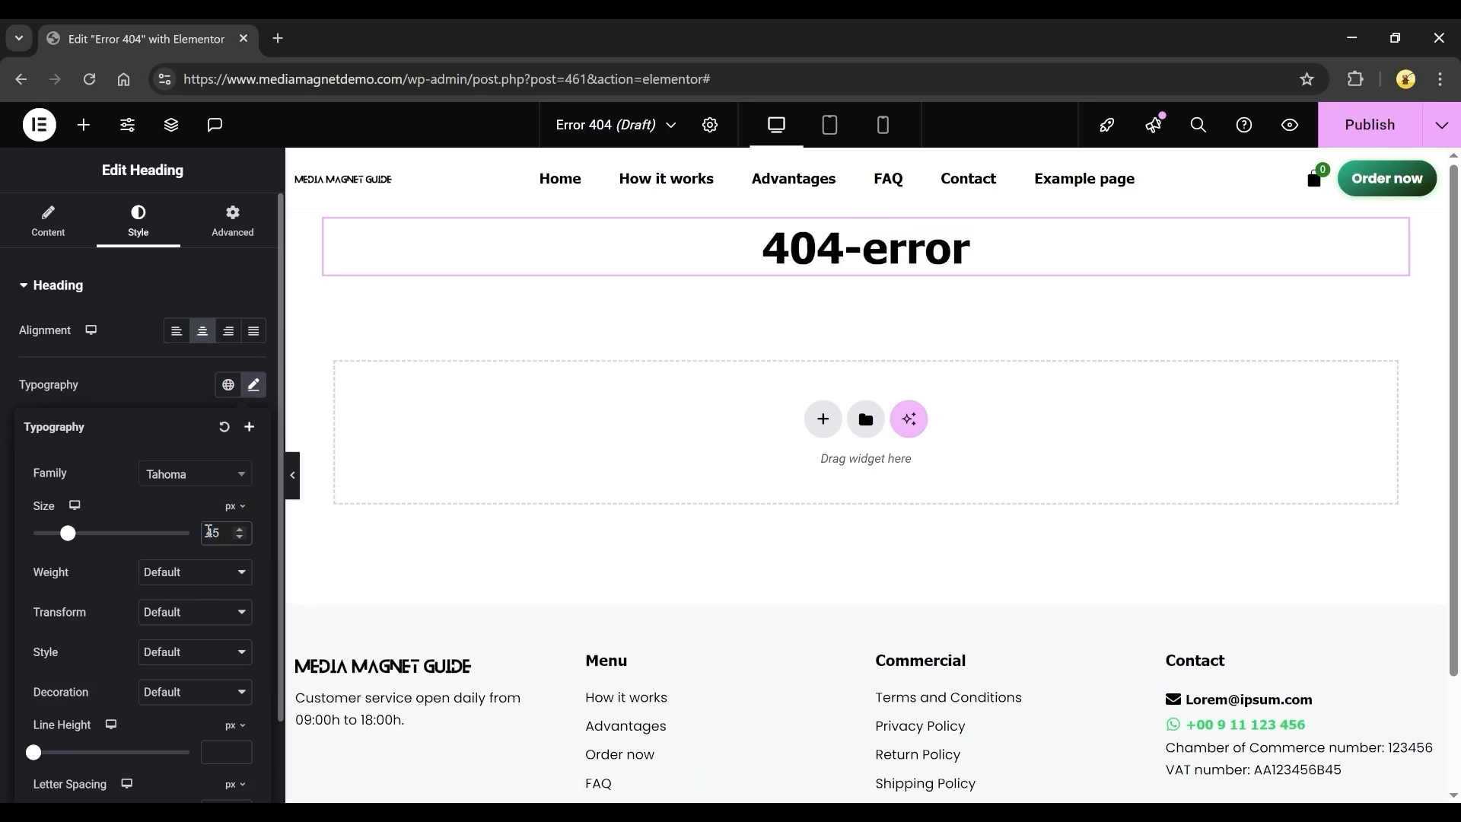
- Add a Text Editor widget below the 404-error heading and center its text
left_click(83, 127)
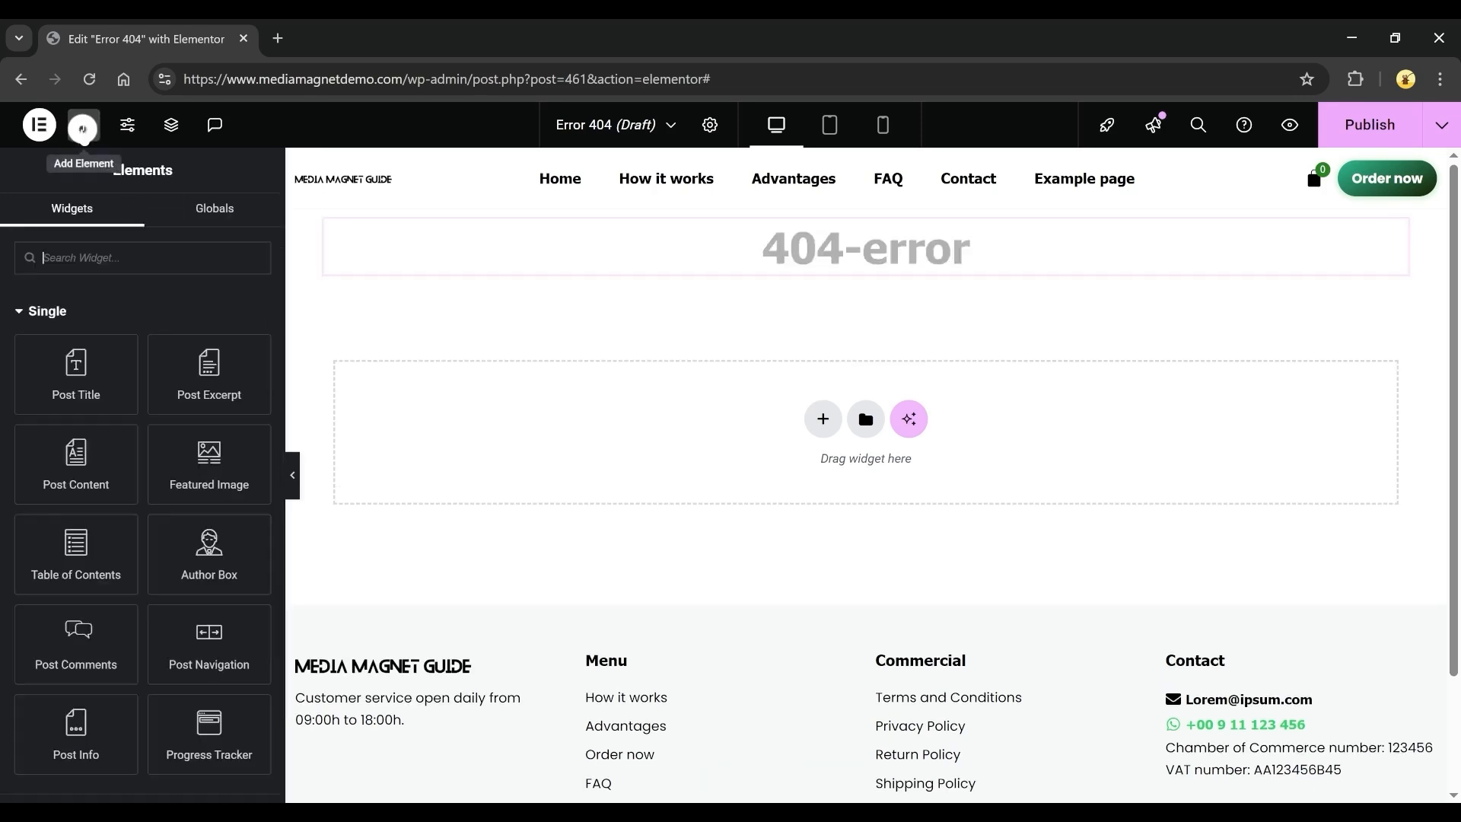
scroll(156, 510, "down", 6)
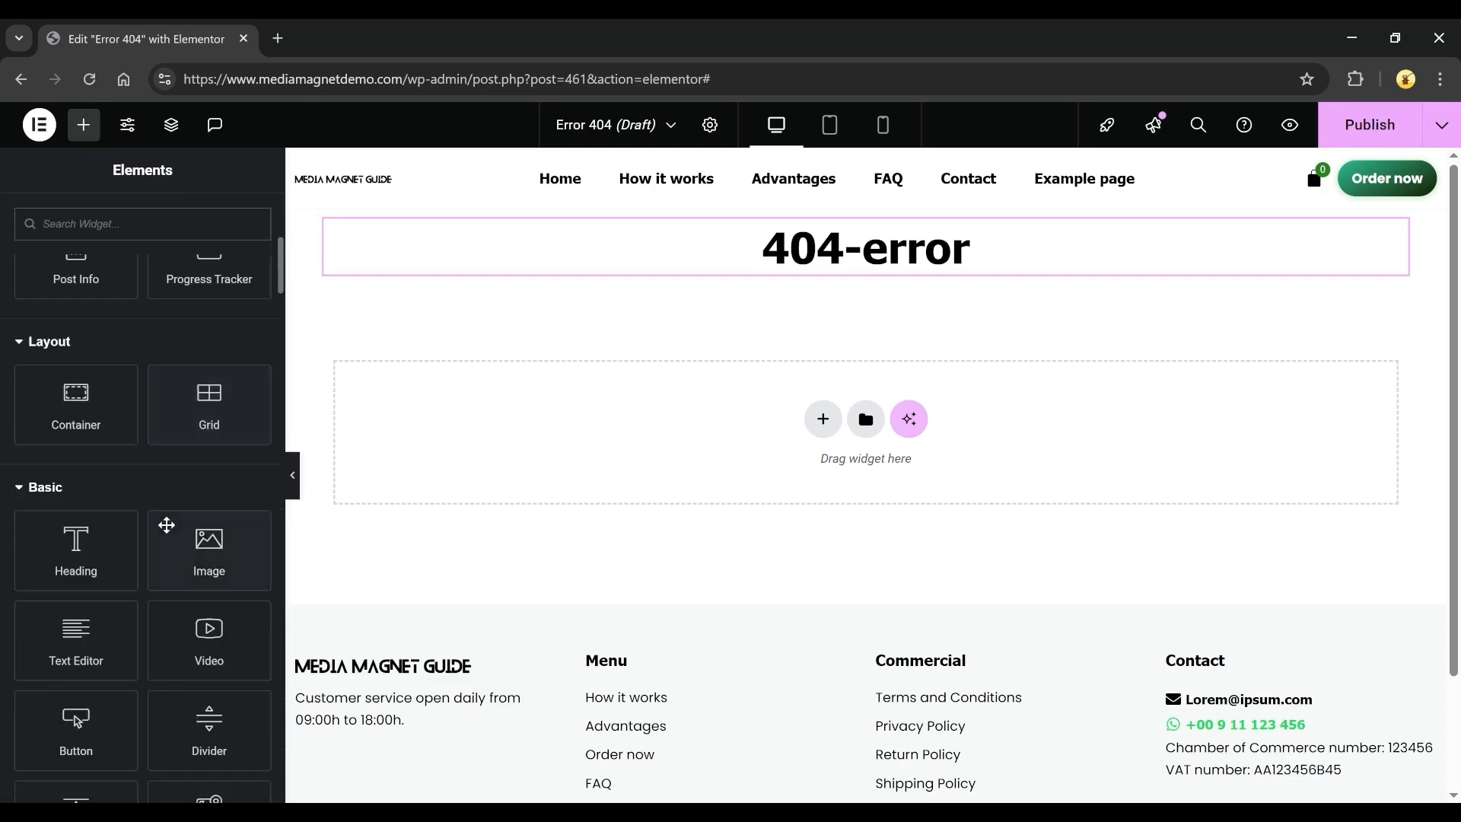
left_click_drag(76, 632, 818, 274)
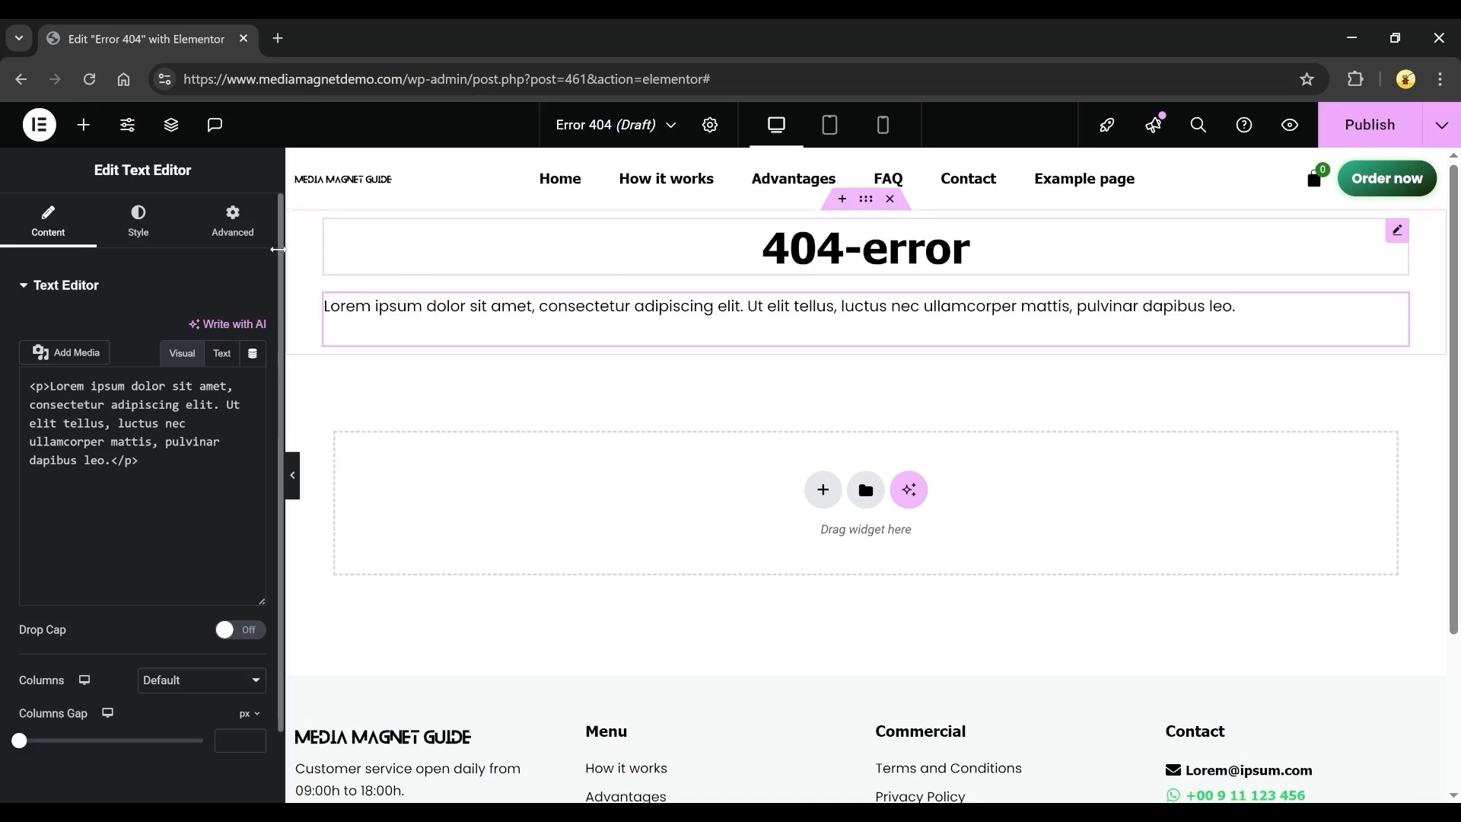
left_click(137, 221)
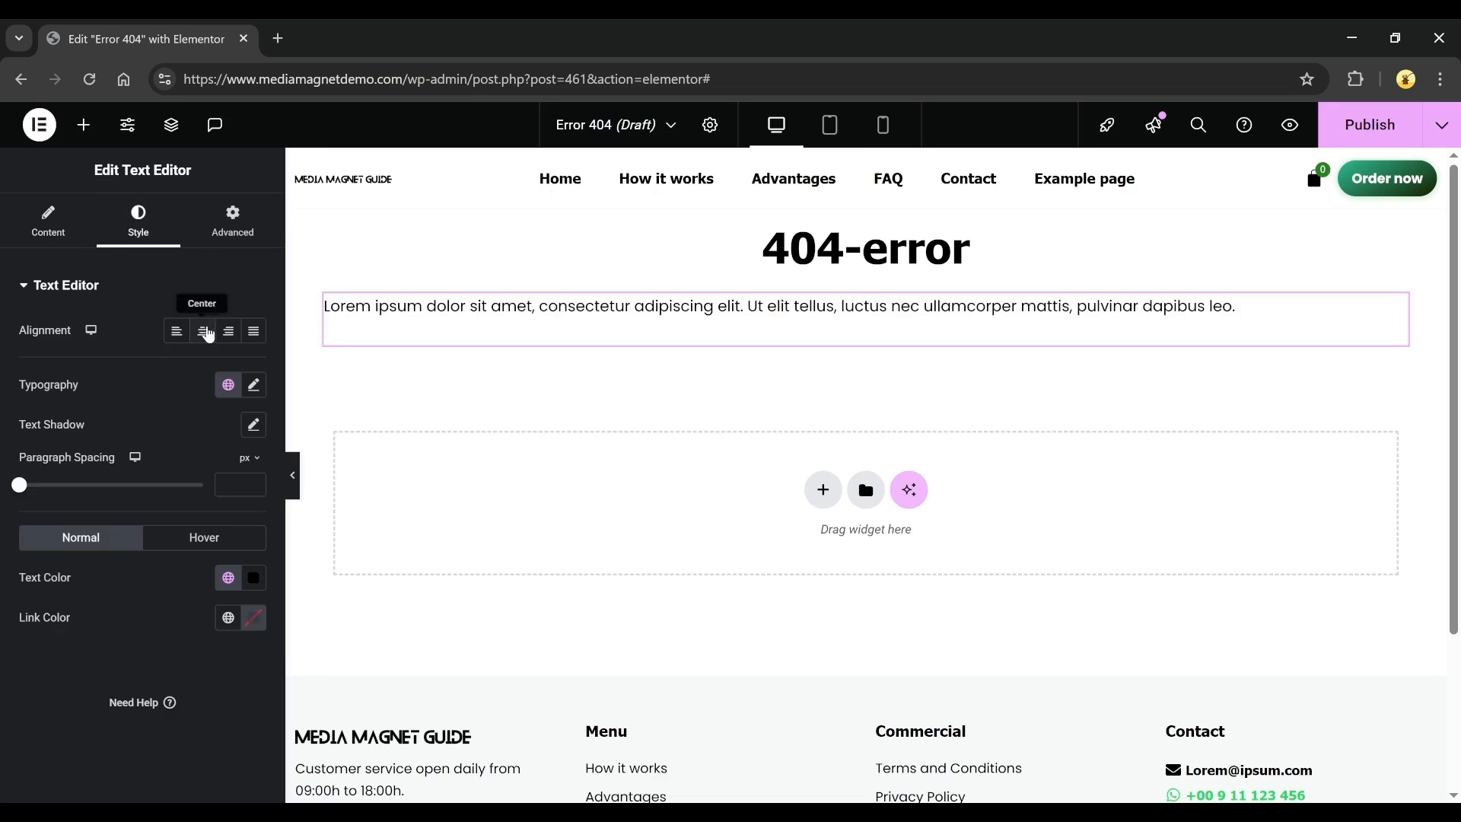
left_click(203, 332)
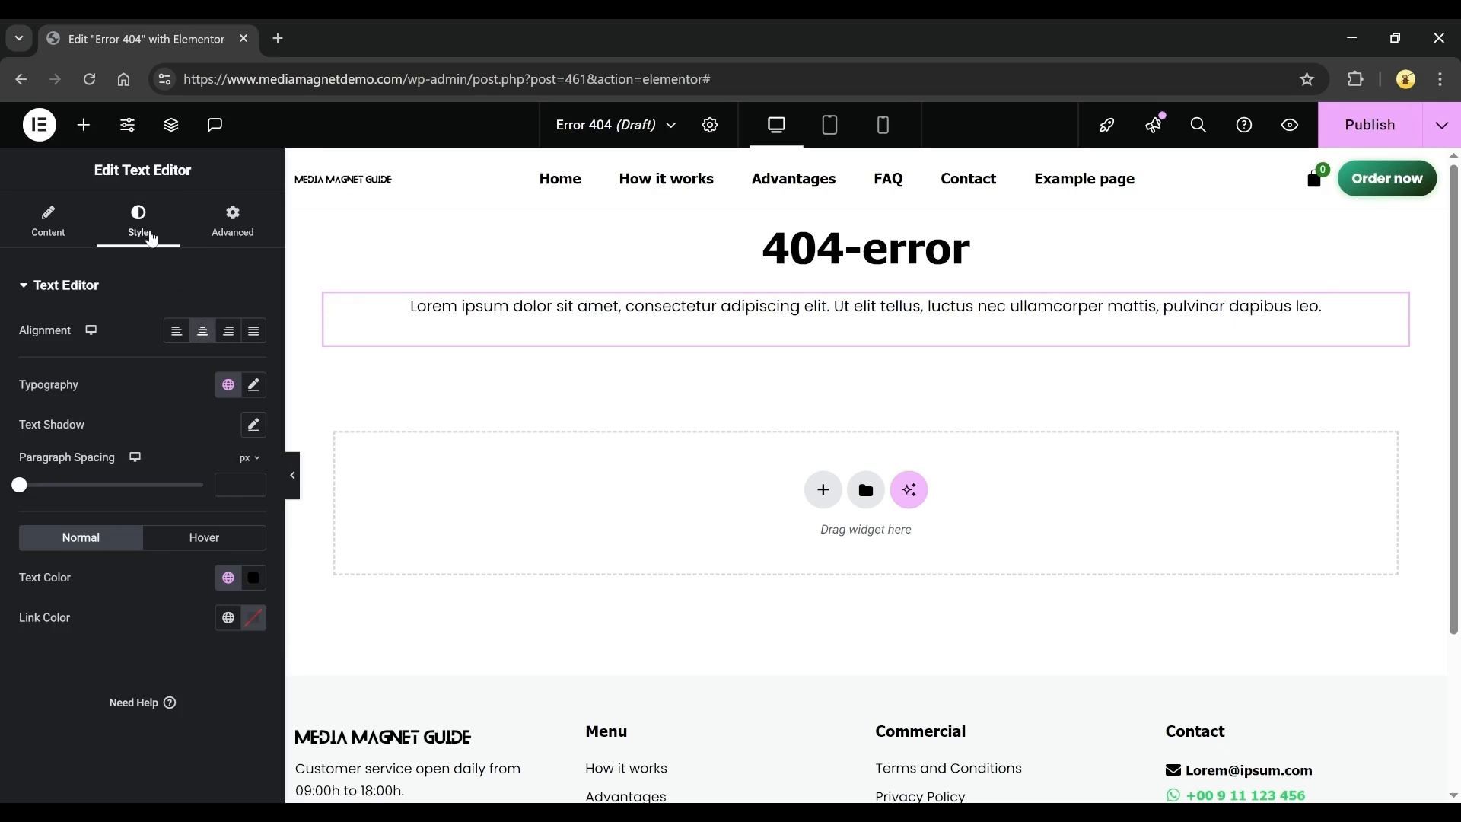
- Add a Button widget below the paragraph and label it "Back to home"
left_click(84, 125)
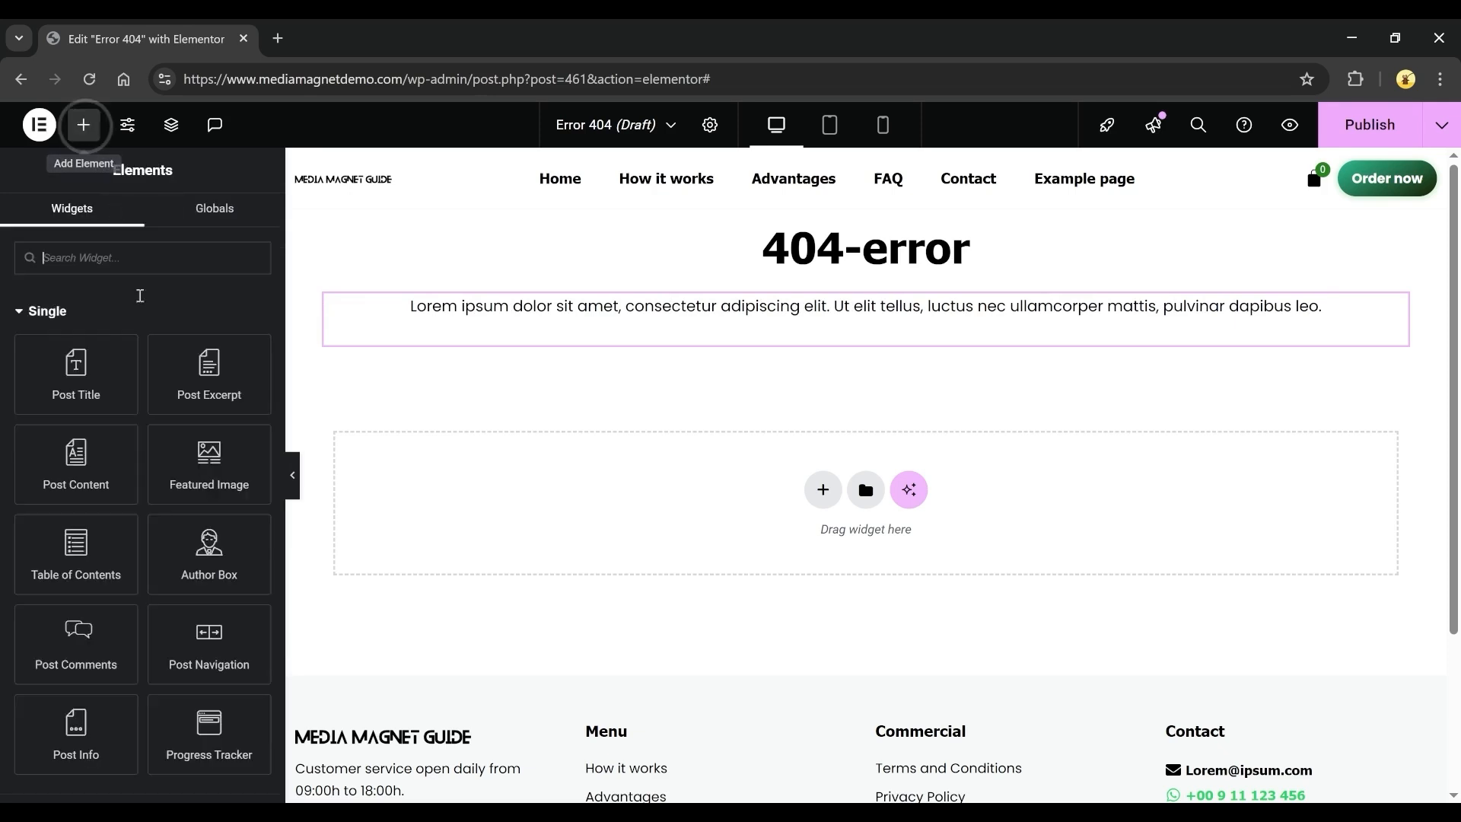
scroll(164, 439, "down", 5)
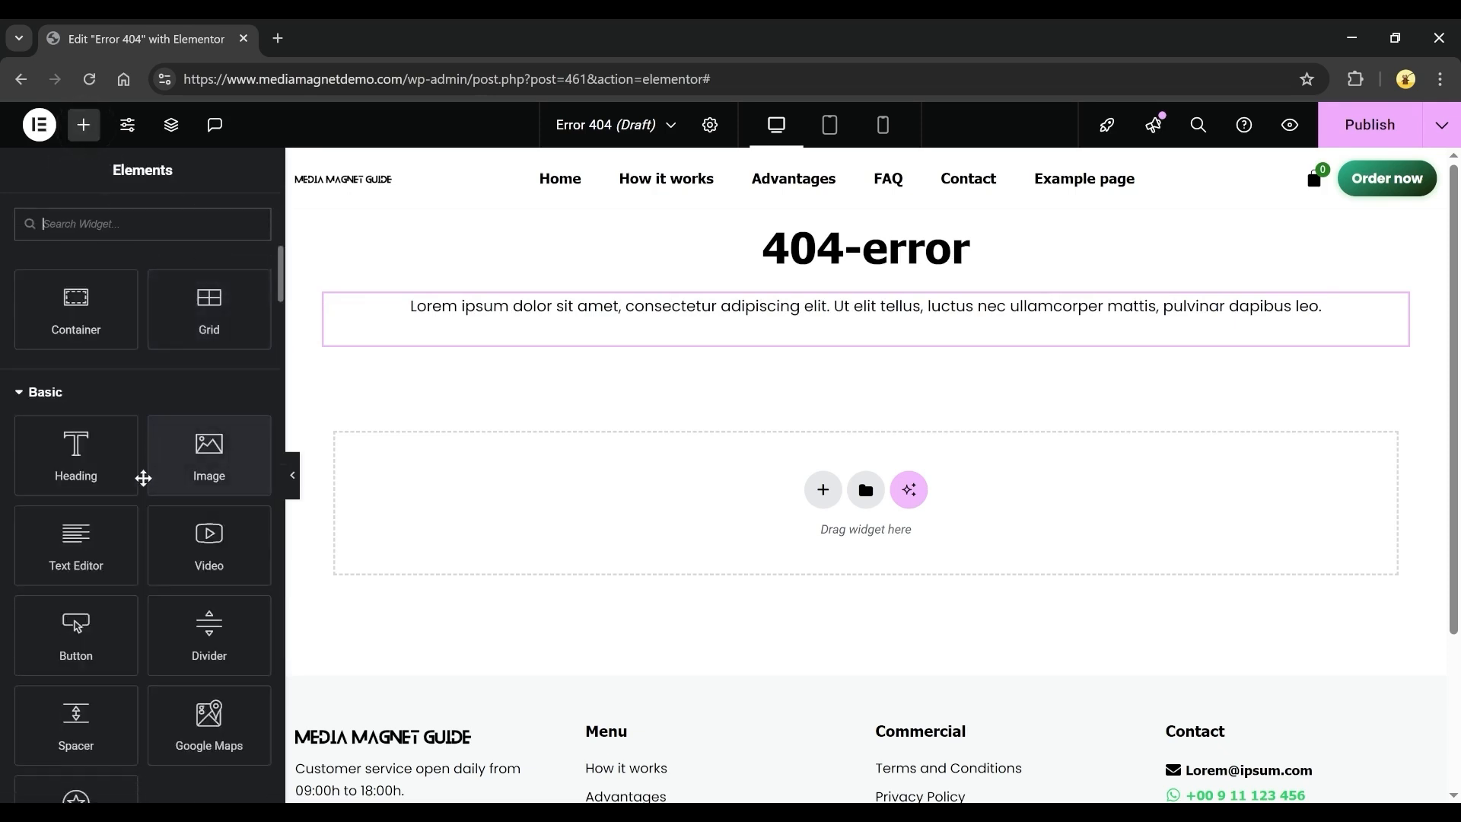
left_click_drag(76, 638, 738, 335)
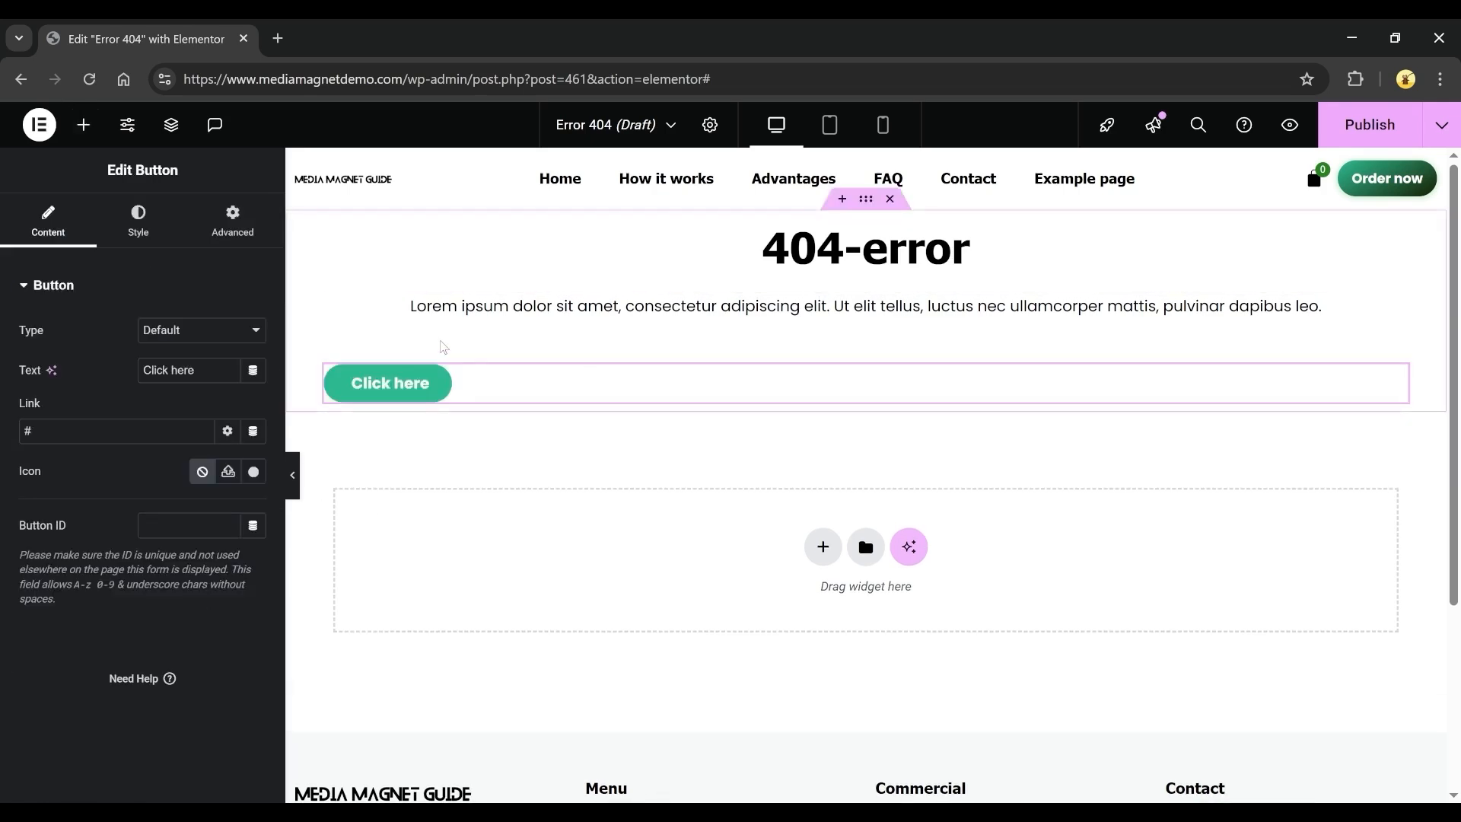
triple_click(221, 371)
type("Back to home")
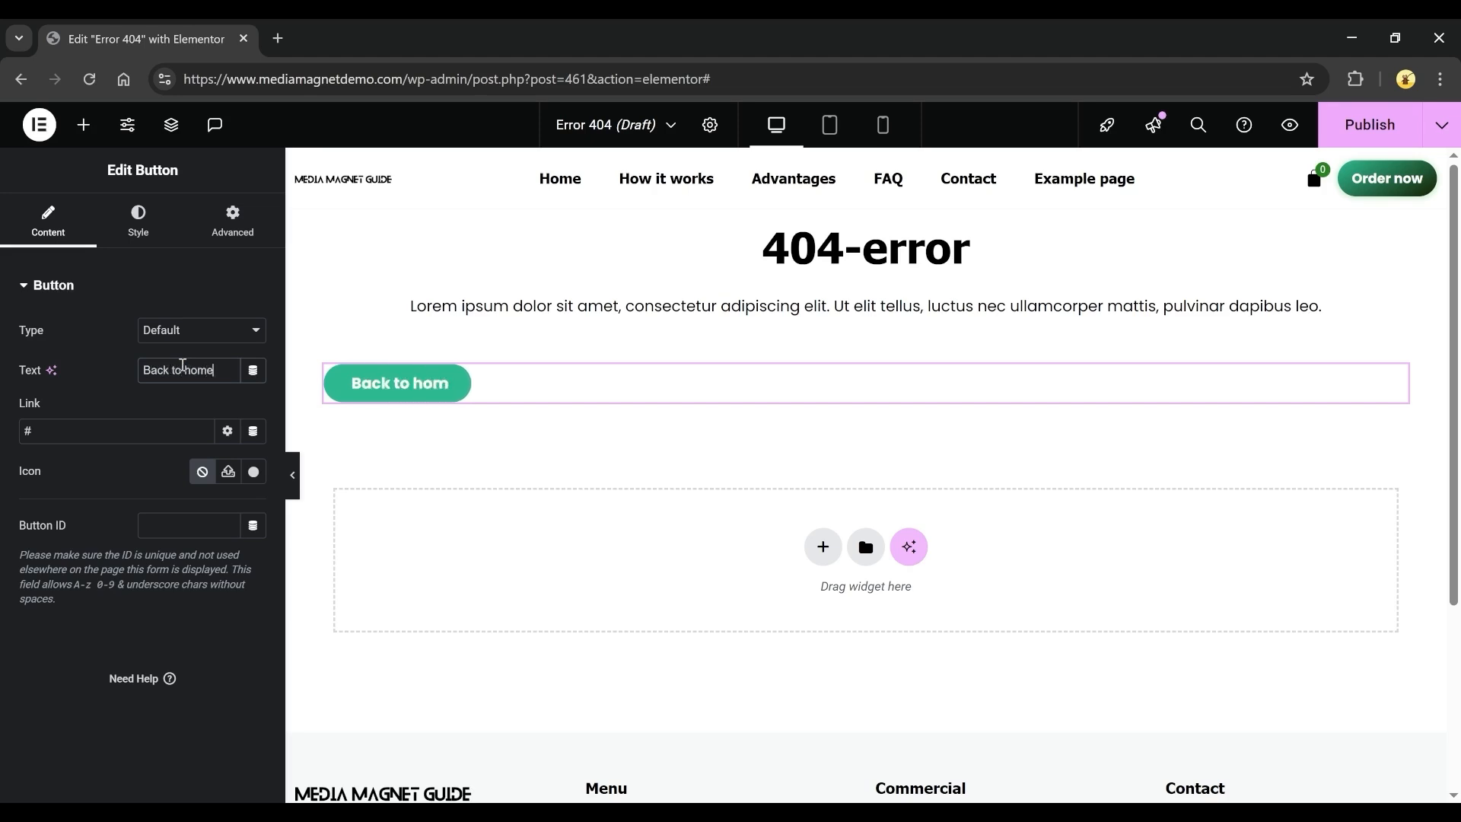
left_click(140, 432)
key("ctrl+a")
key("ctrl+v")
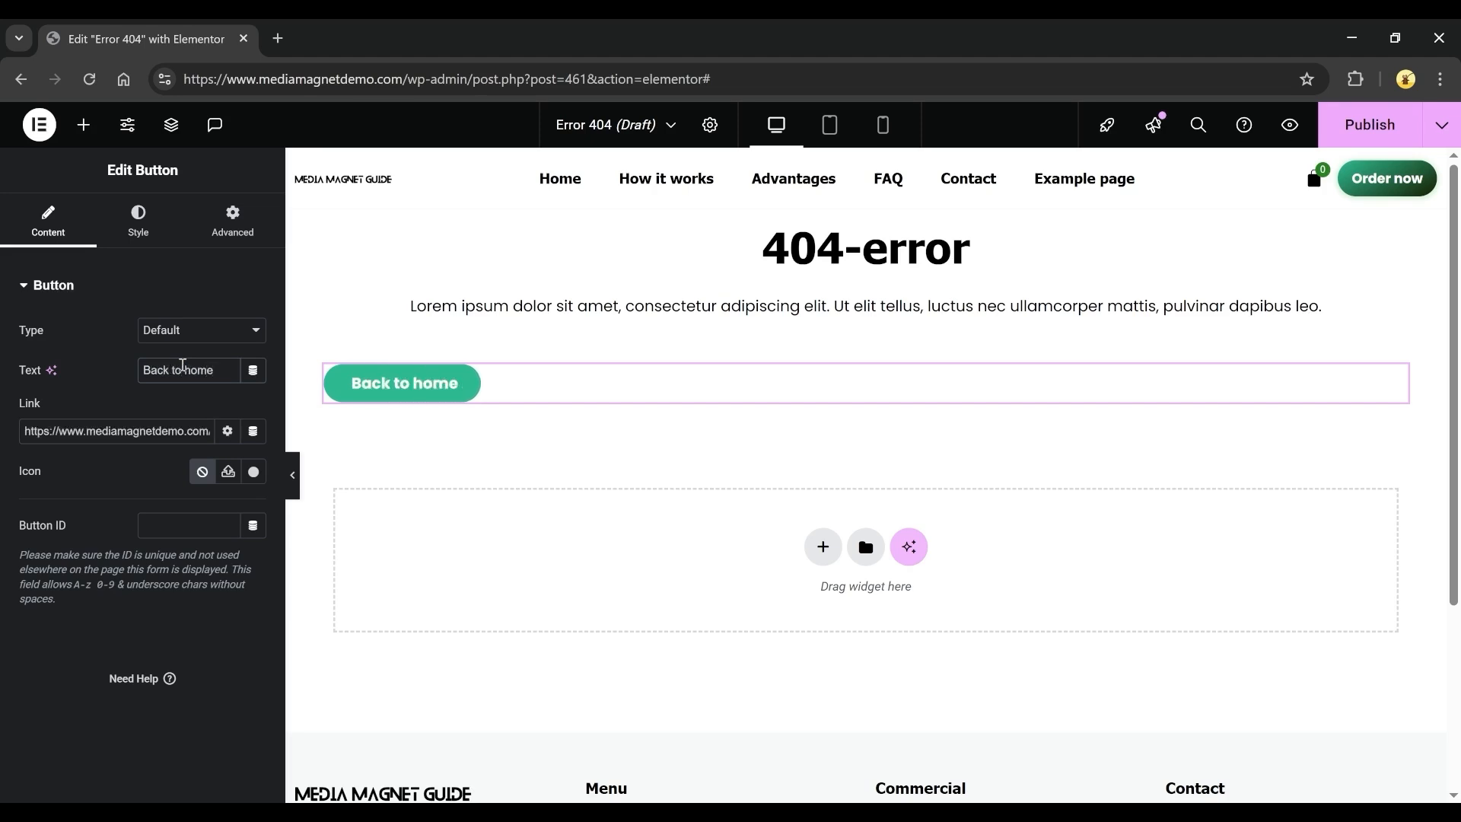
left_click(137, 221)
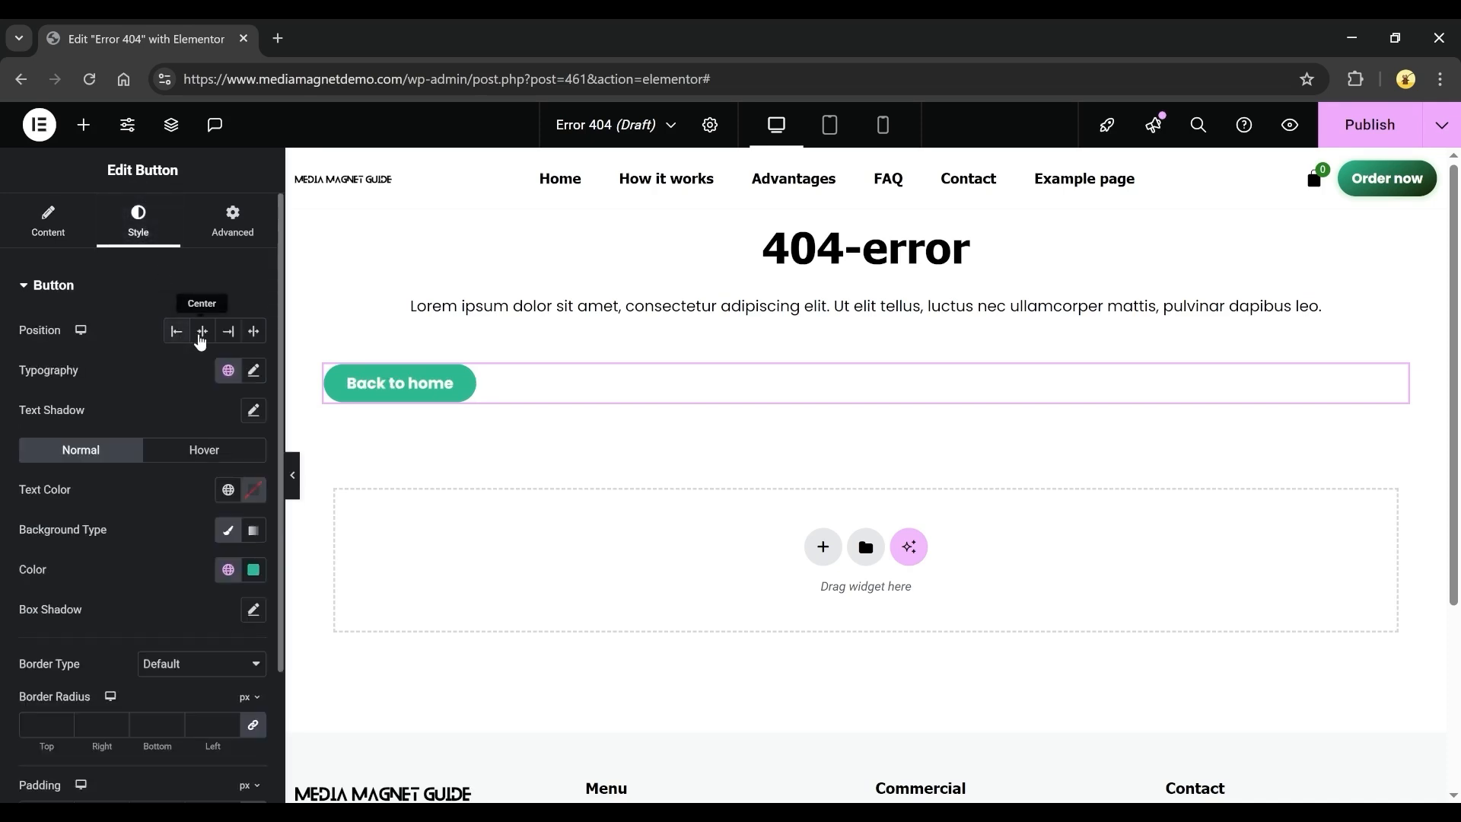
left_click(200, 336)
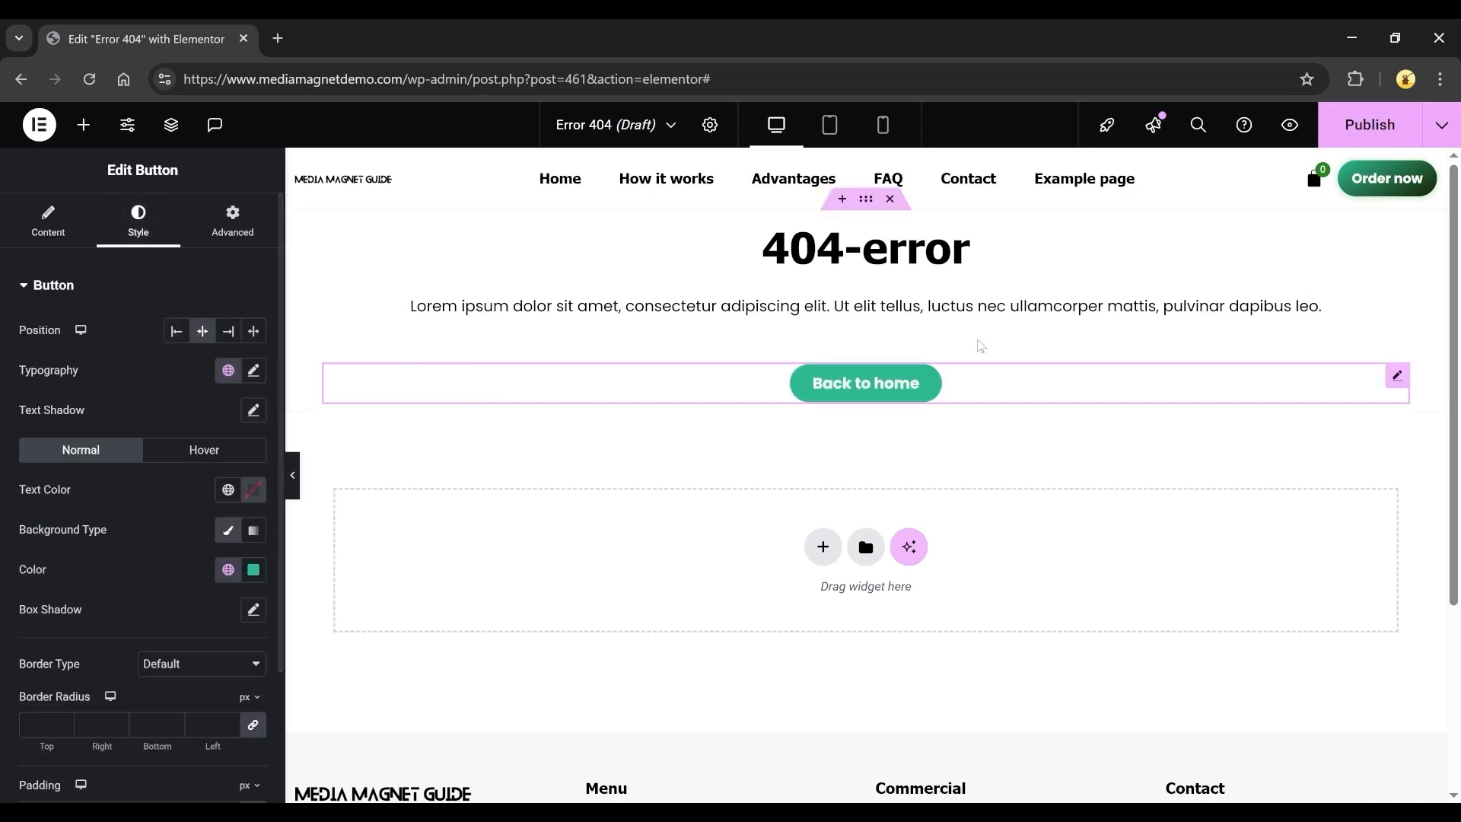
- Publish the template with the display condition Include 404 Page
left_click(1363, 130)
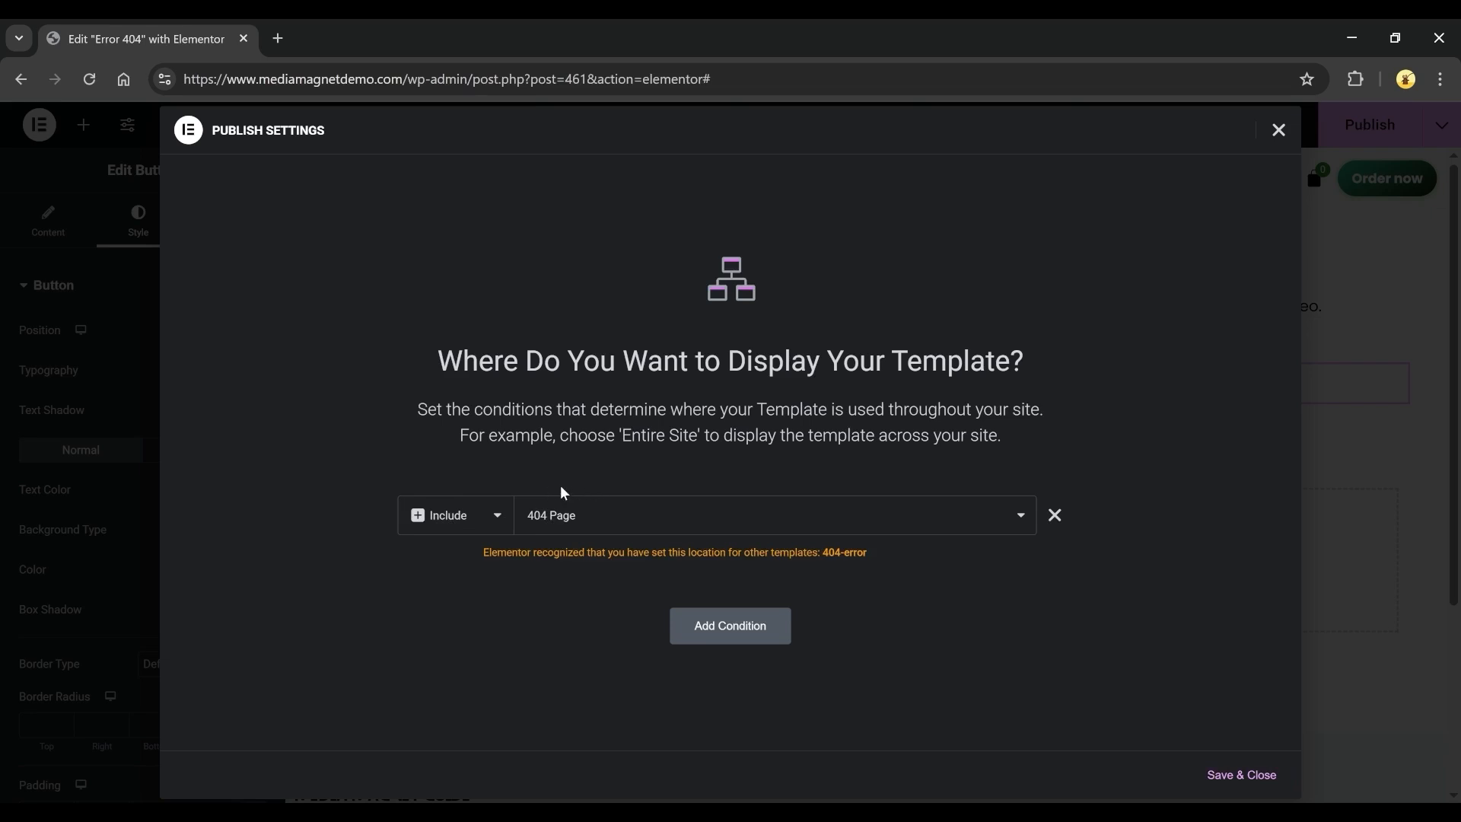
left_click(1236, 776)
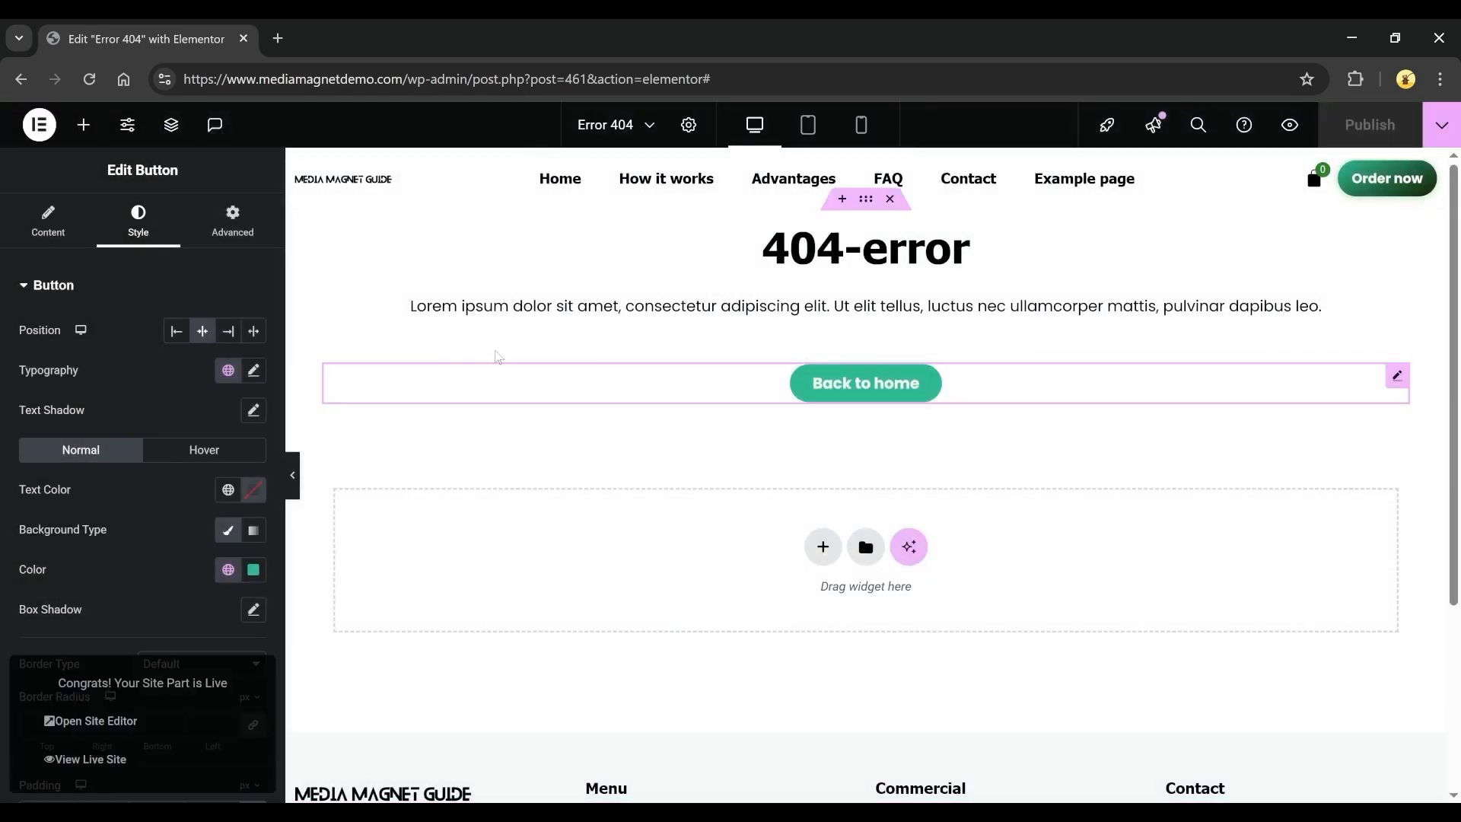
- Exit the template editor to WordPress and open the live site's home page
left_click(39, 124)
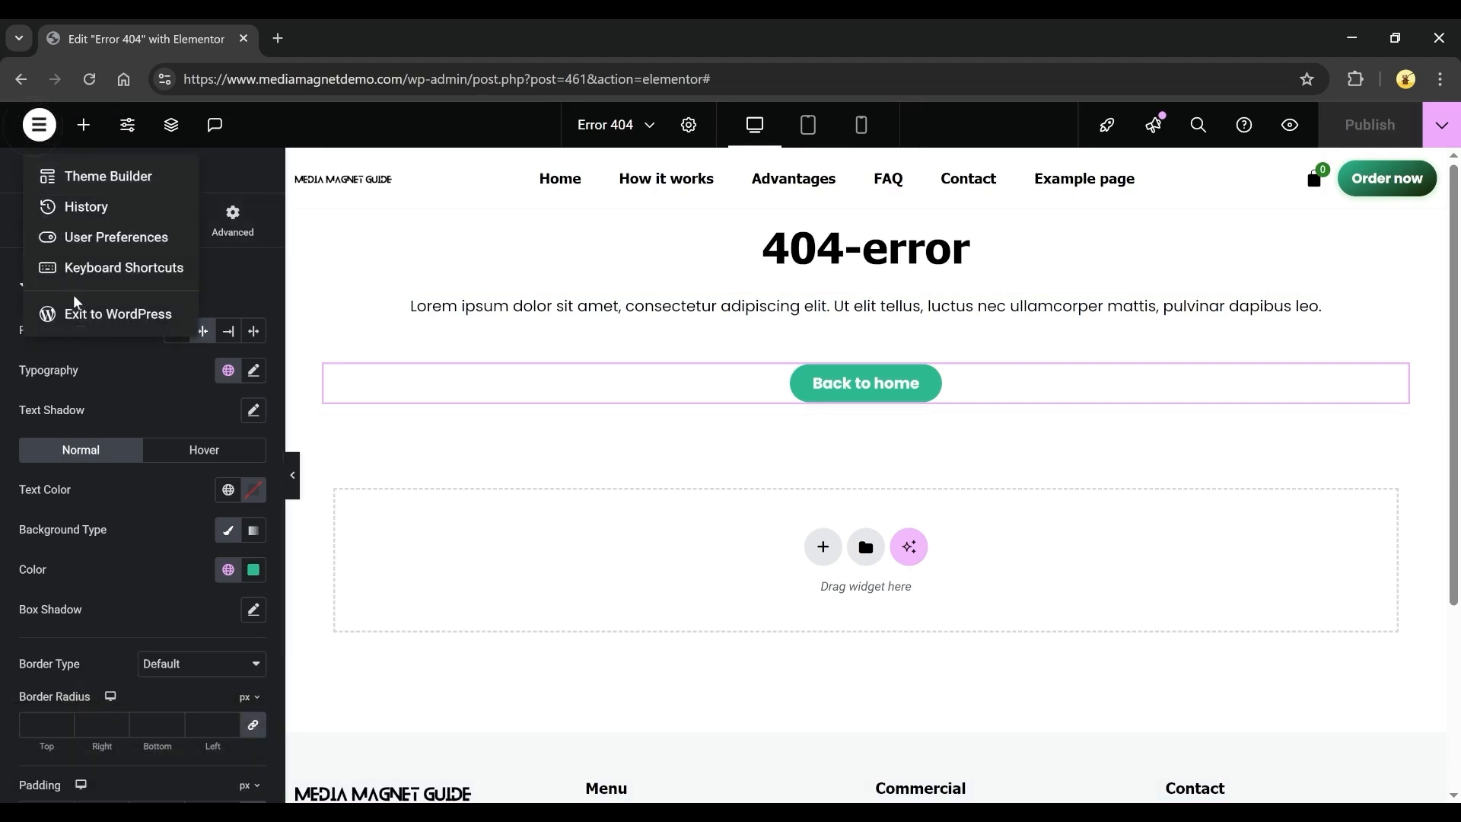
left_click(84, 314)
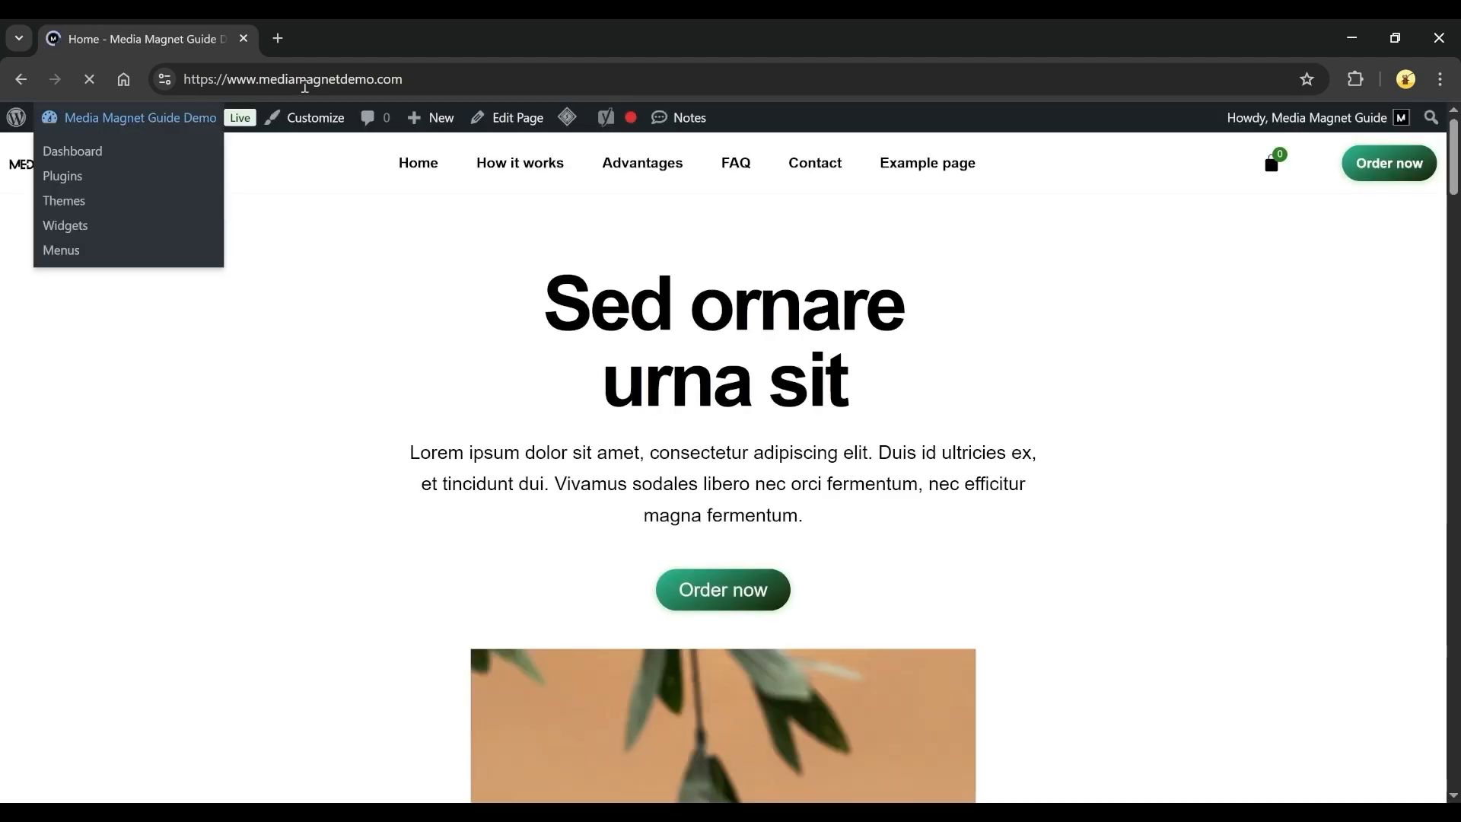
left_click(485, 74)
type("/h")
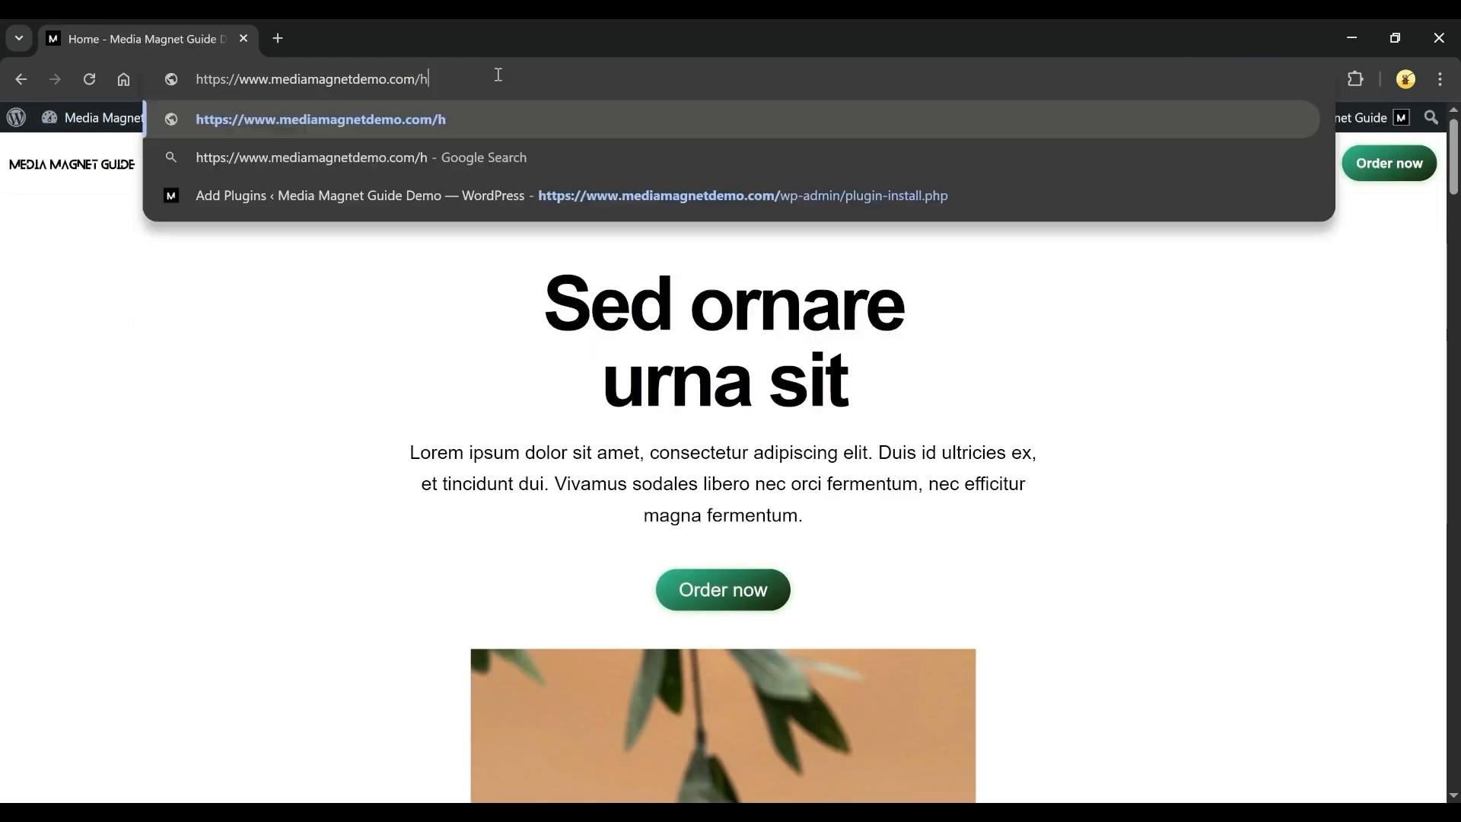
type("gfhgfgh")
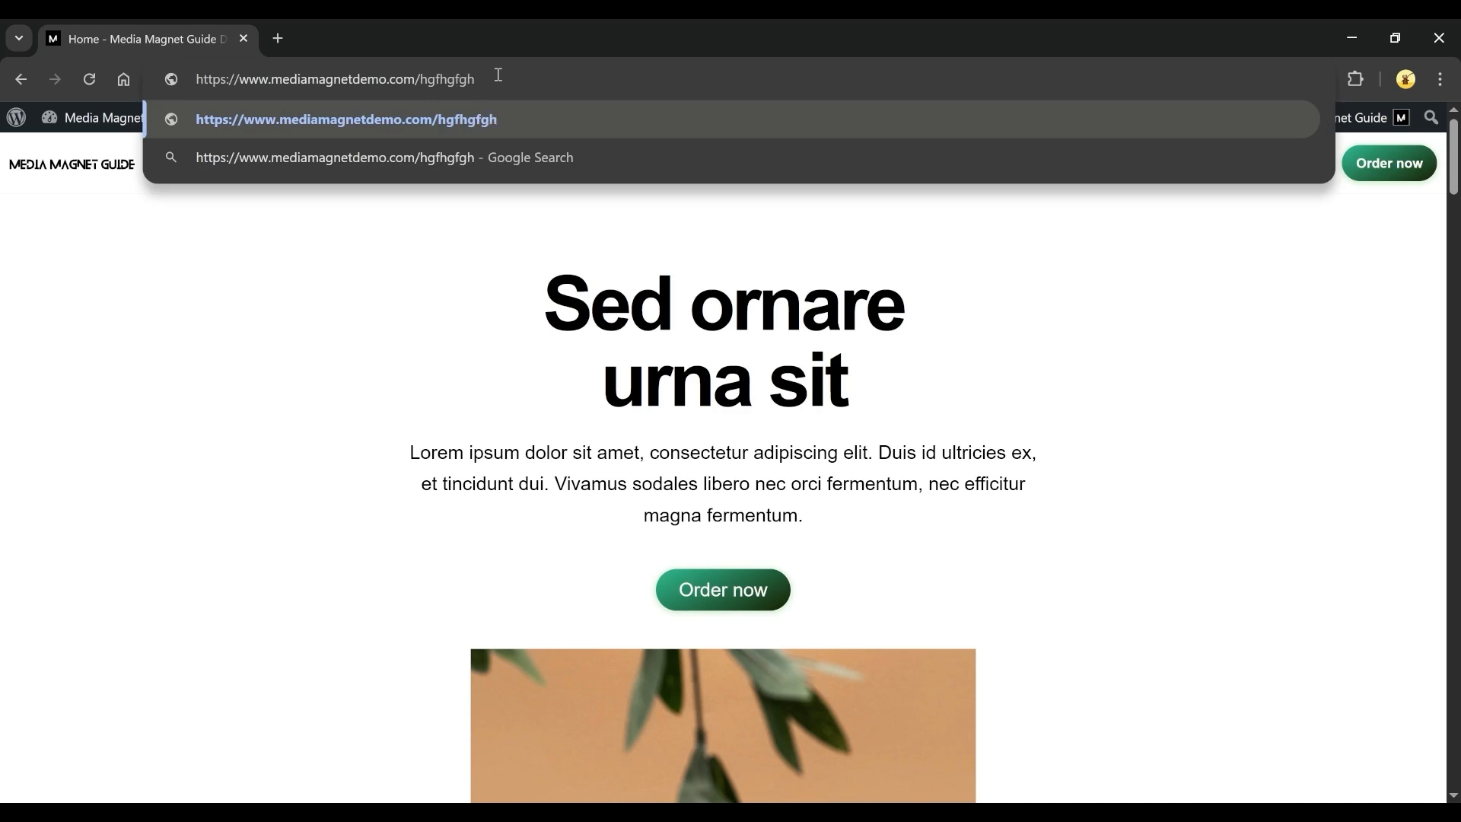
key("Return")
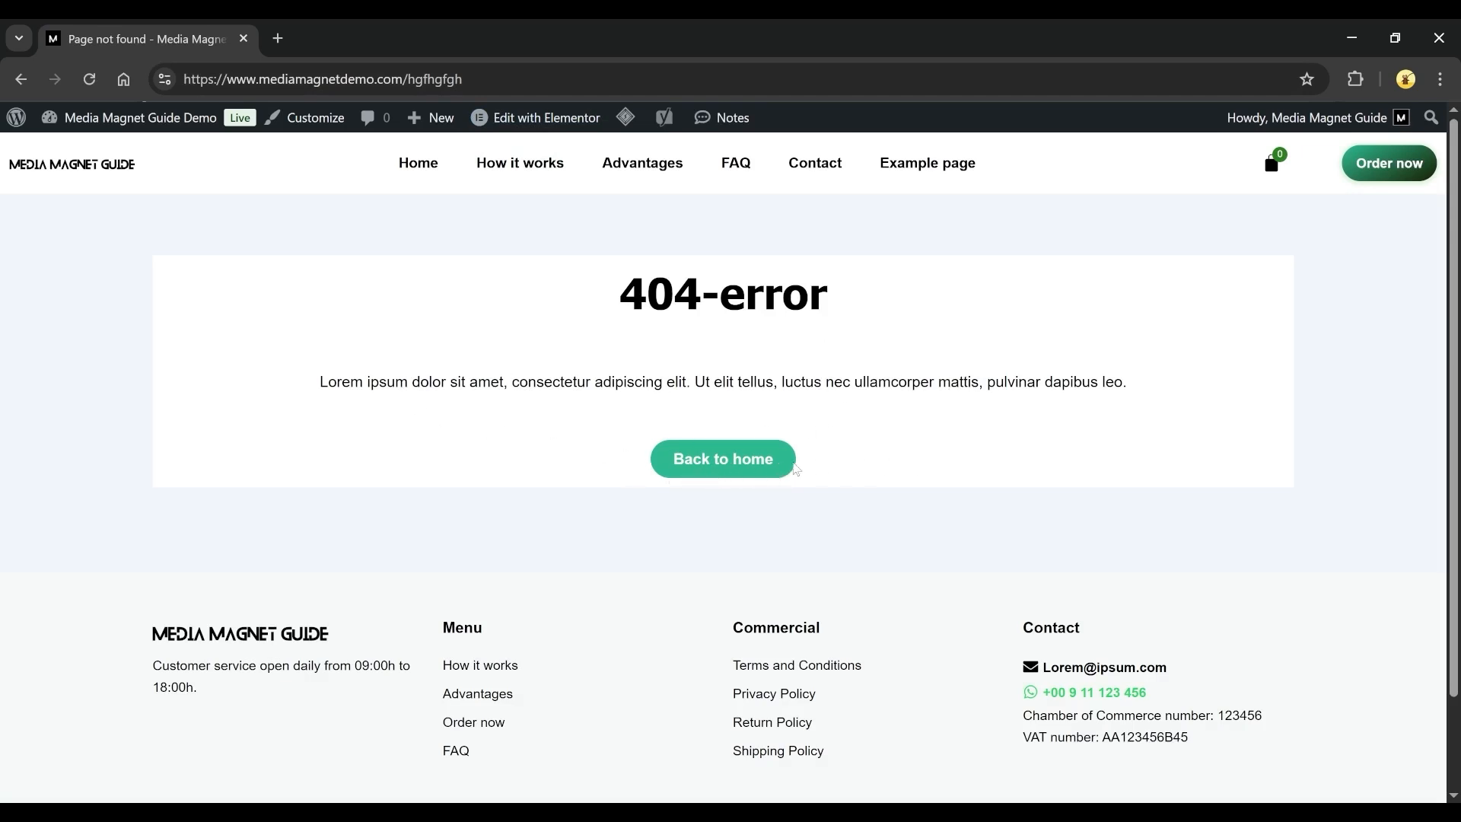
left_click(727, 465)
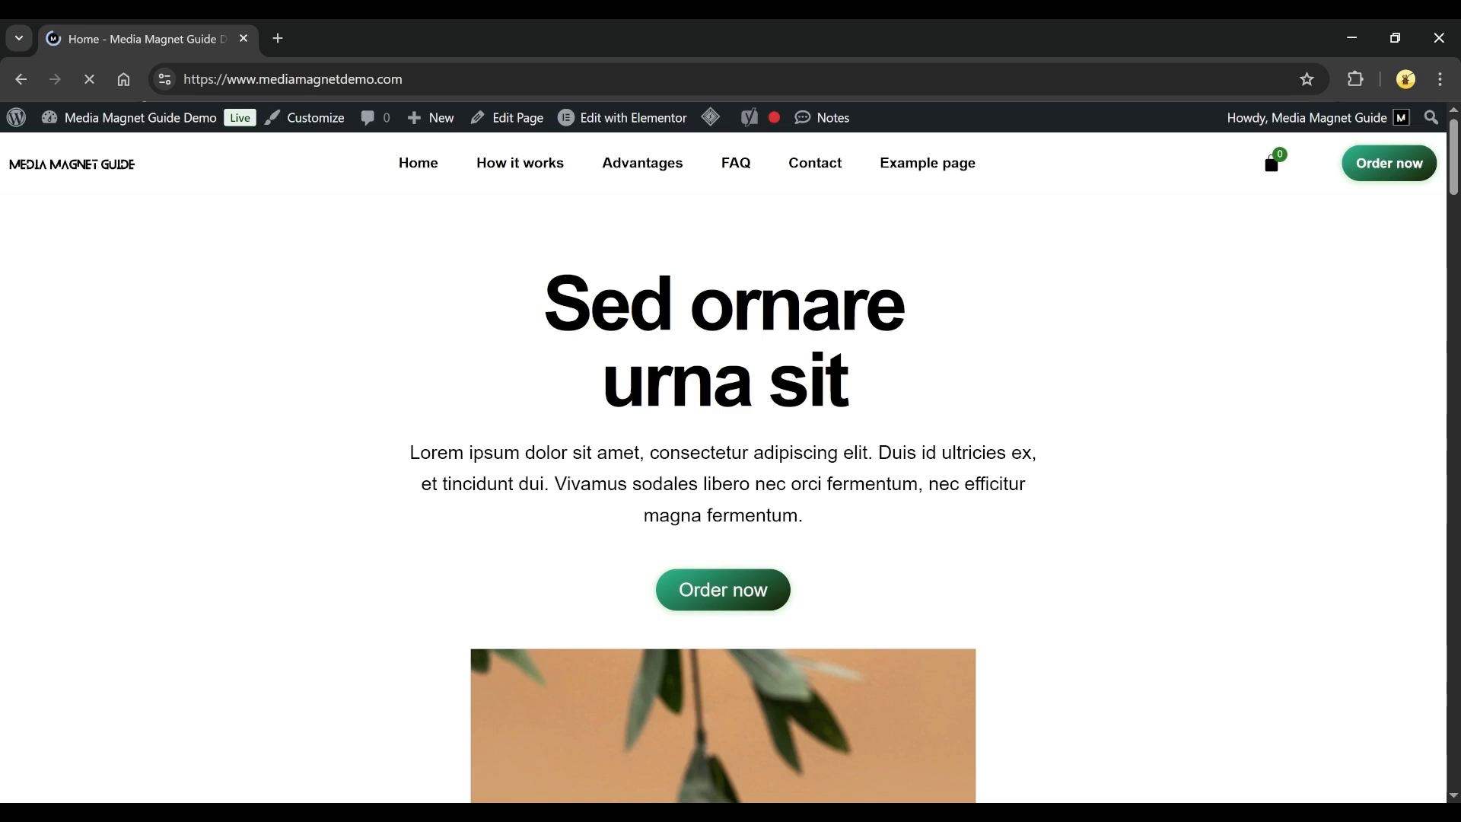
left_click(1413, 797)
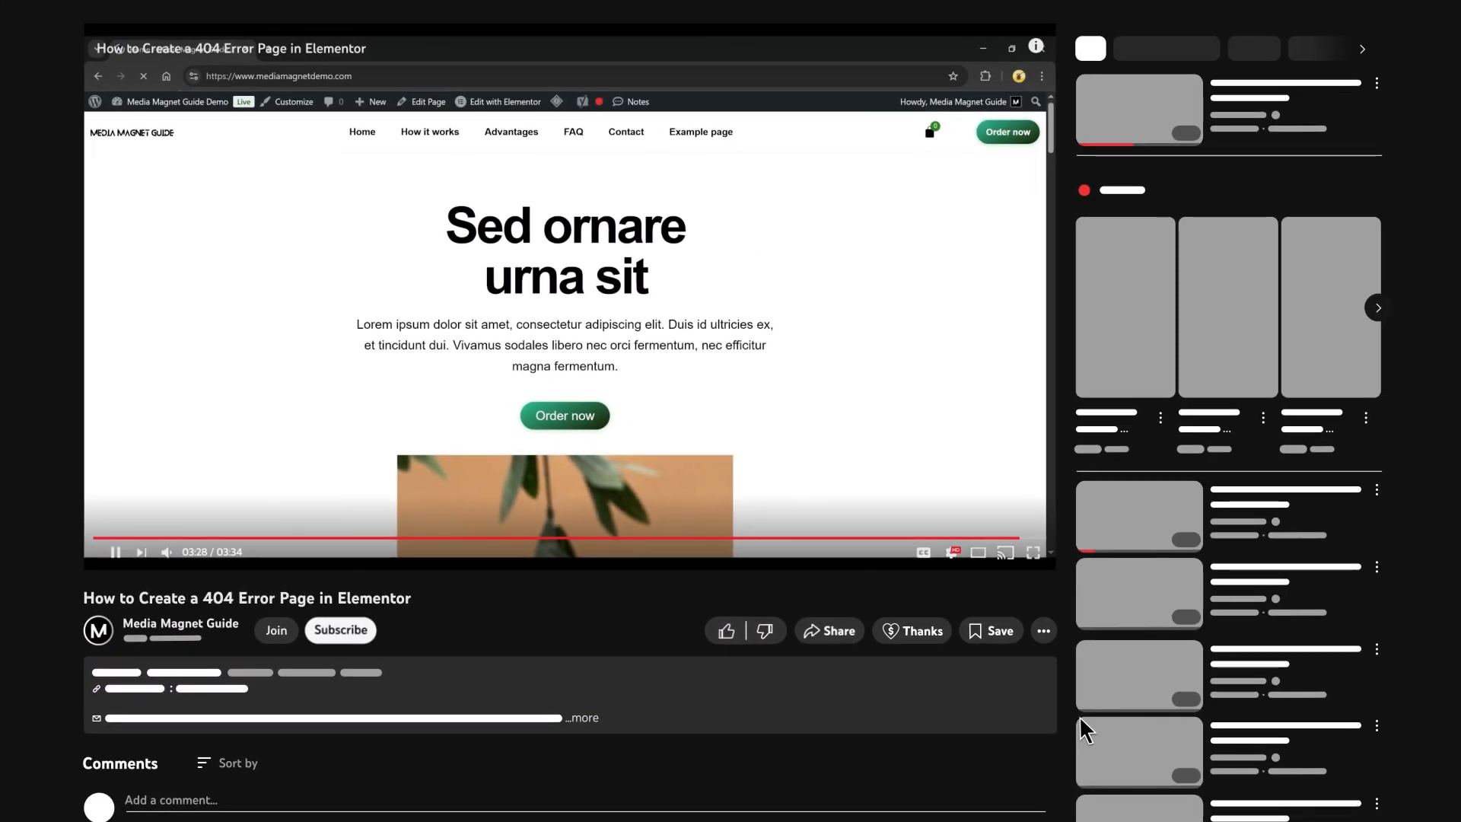
left_click(729, 633)
left_click(361, 633)
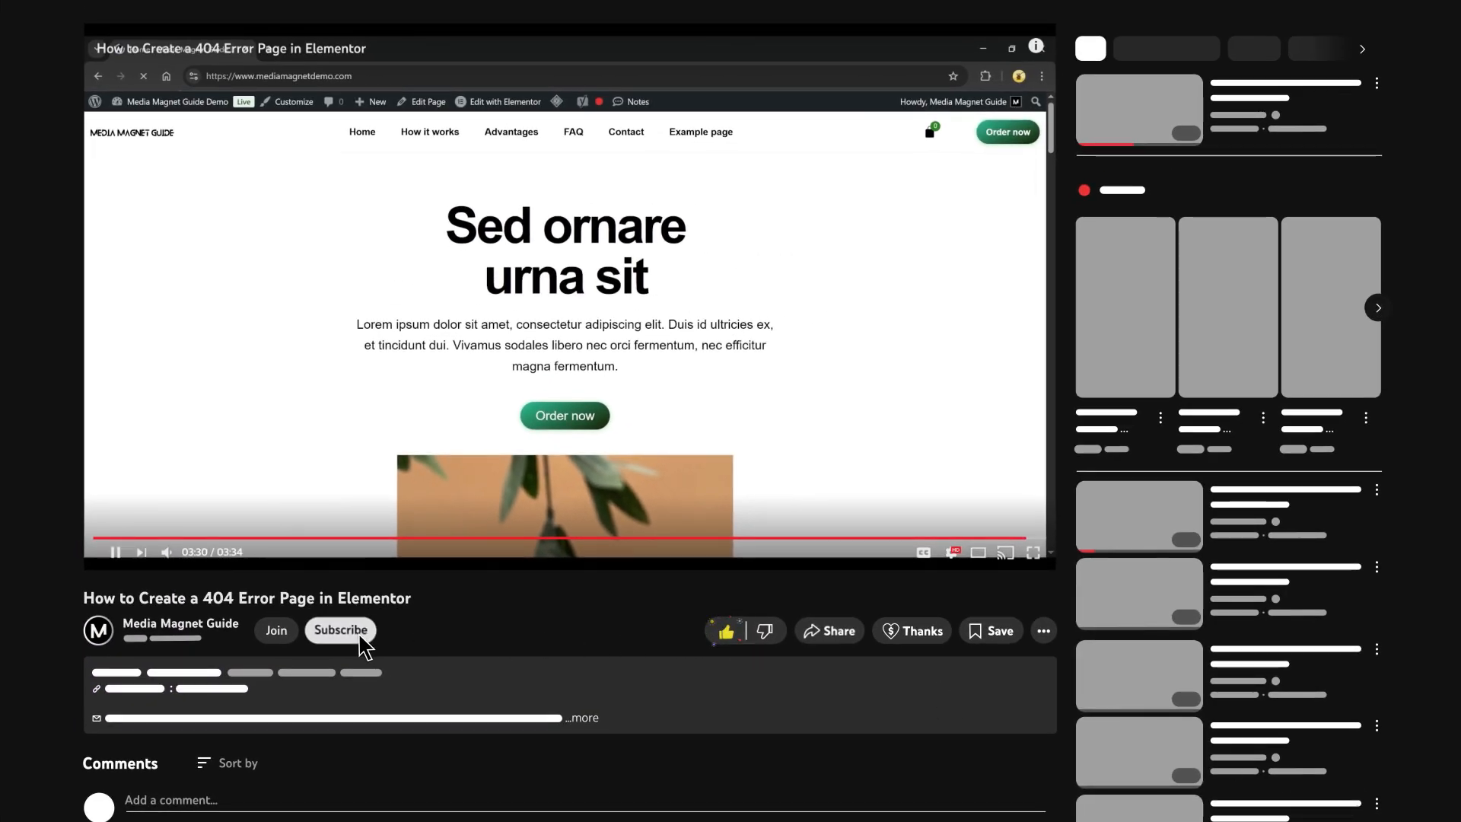